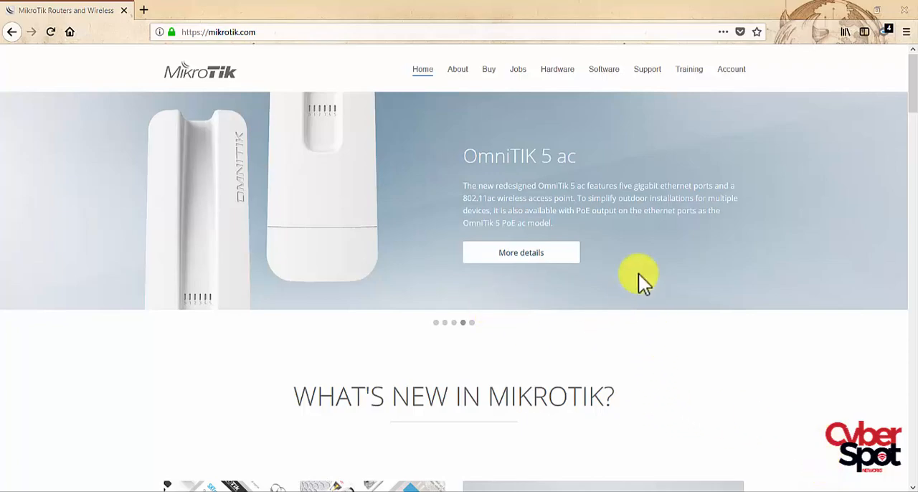
- Look through the MikroTik home page, covering its news, user meetings, training, and hardware and software sections
scroll(644, 262, "down", 10)
scroll(644, 262, "down", 8)
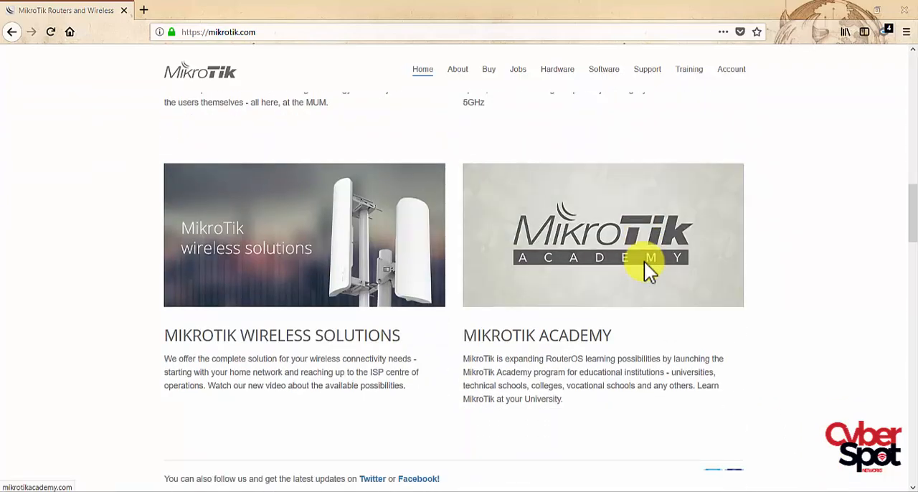
scroll(644, 261, "down", 10)
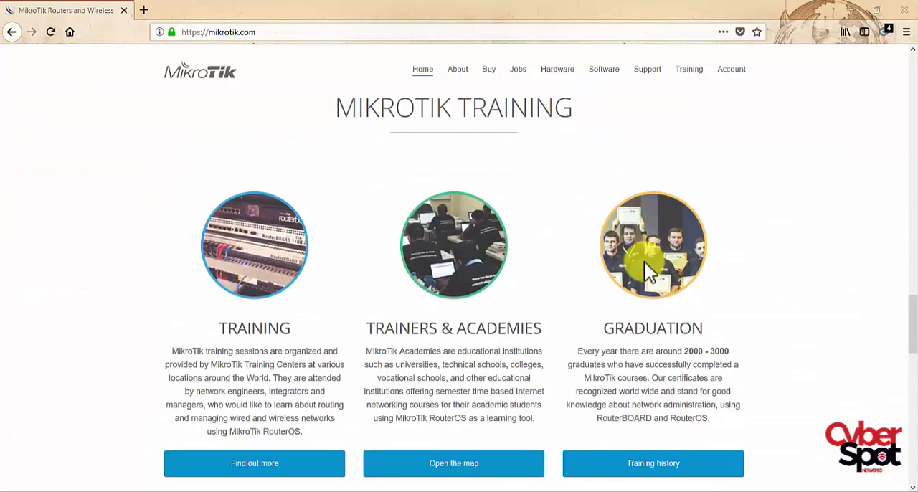
scroll(644, 262, "down", 1)
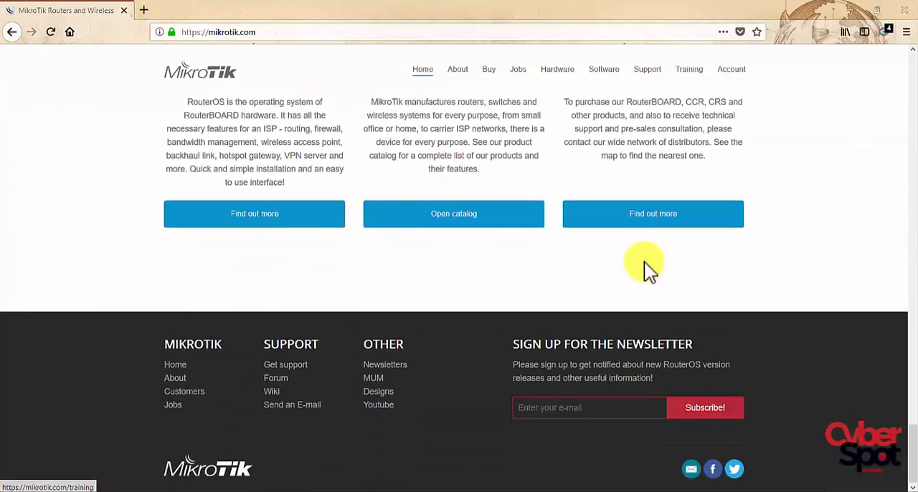
scroll(644, 262, "up", 5)
scroll(648, 271, "up", 12)
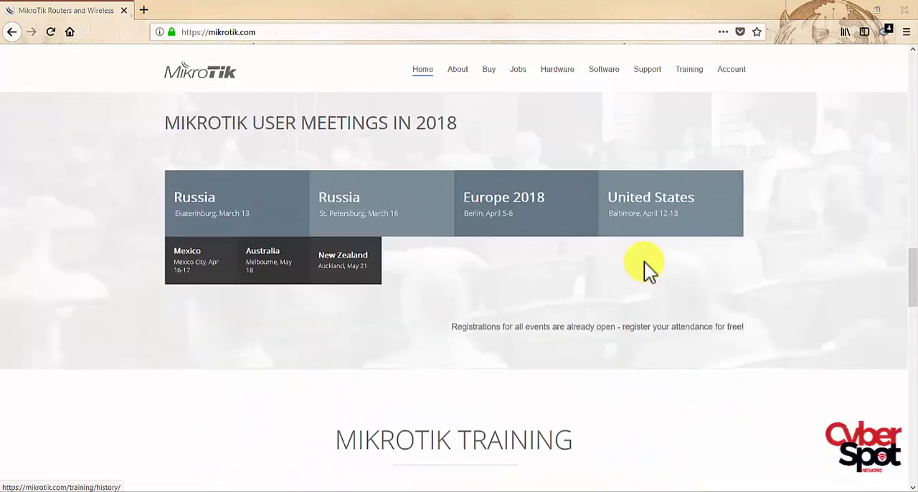
scroll(648, 271, "up", 5)
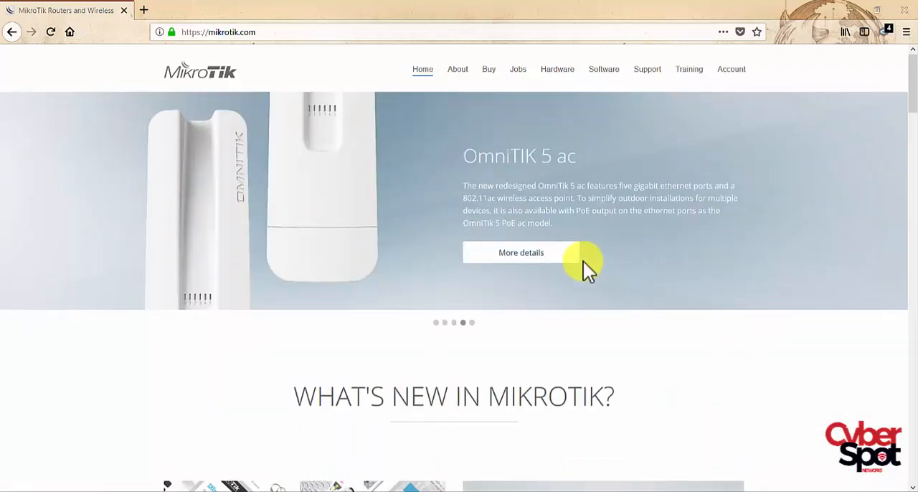
scroll(586, 273, "down", 2)
scroll(516, 263, "up", 2)
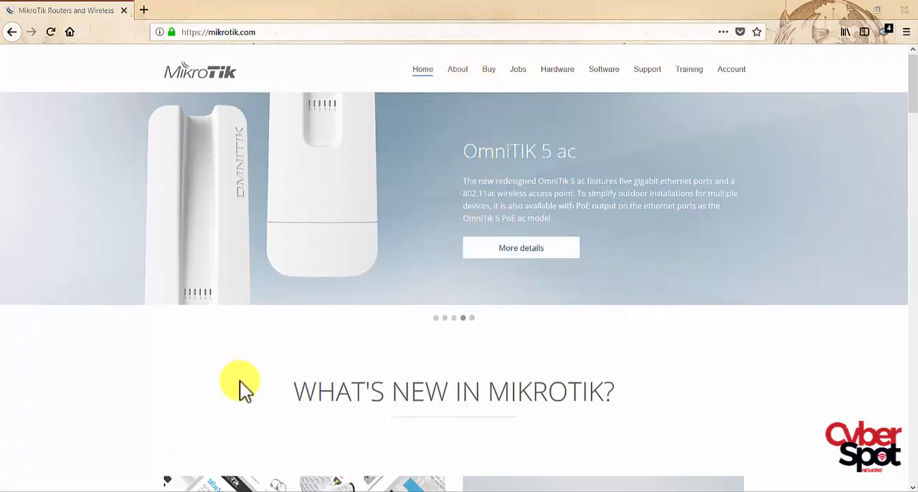
scroll(239, 381, "down", 10)
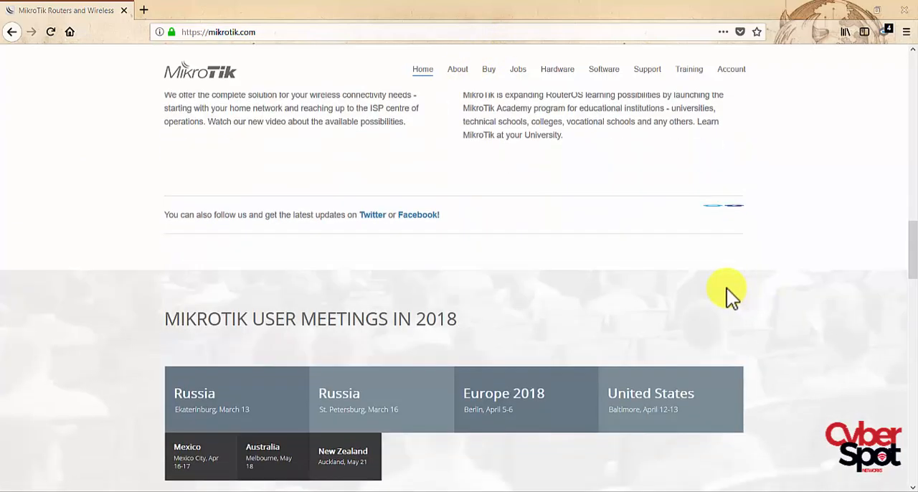
scroll(726, 288, "down", 15)
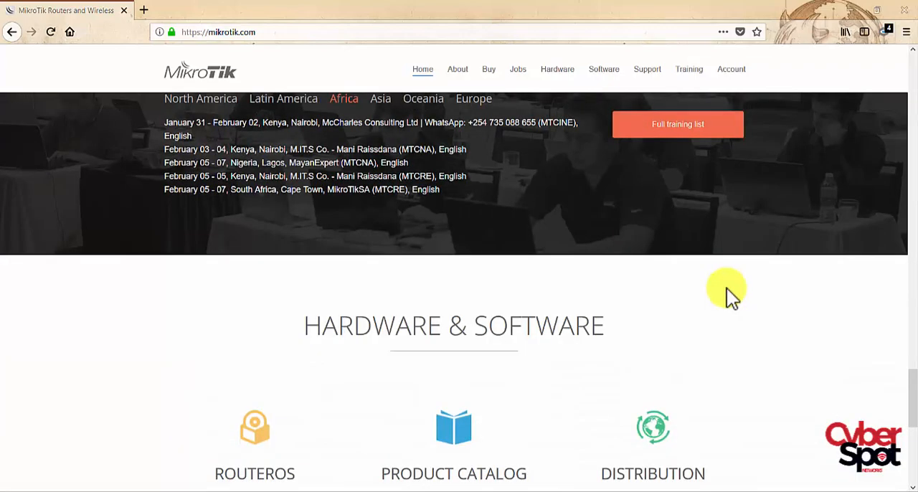
scroll(727, 289, "down", 5)
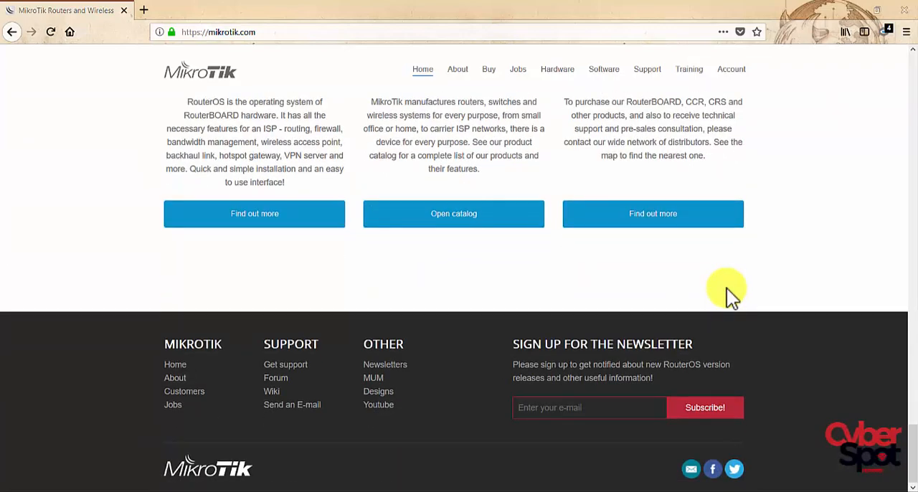
scroll(726, 289, "up", 10)
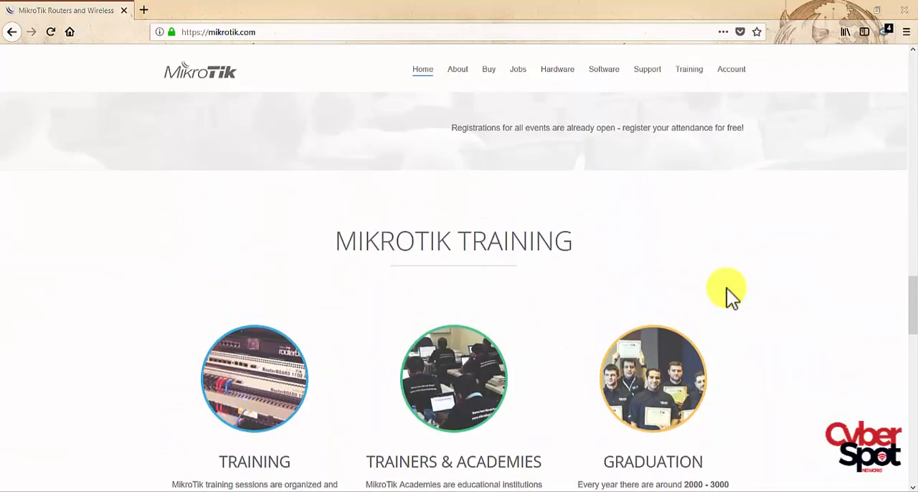
scroll(727, 288, "up", 12)
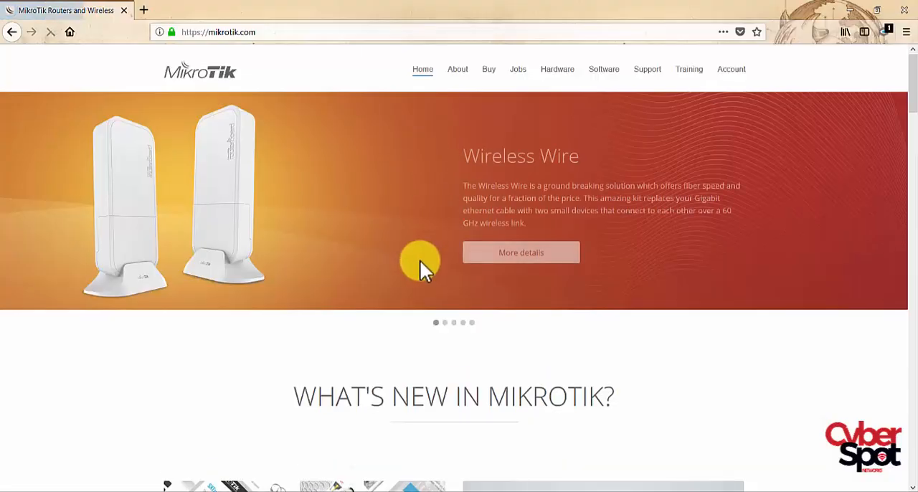
scroll(421, 262, "down", 9)
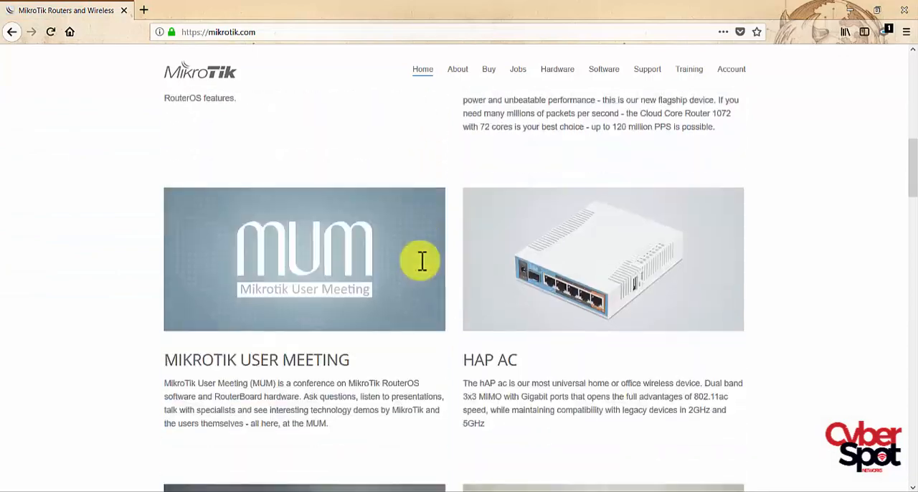
scroll(422, 261, "down", 9)
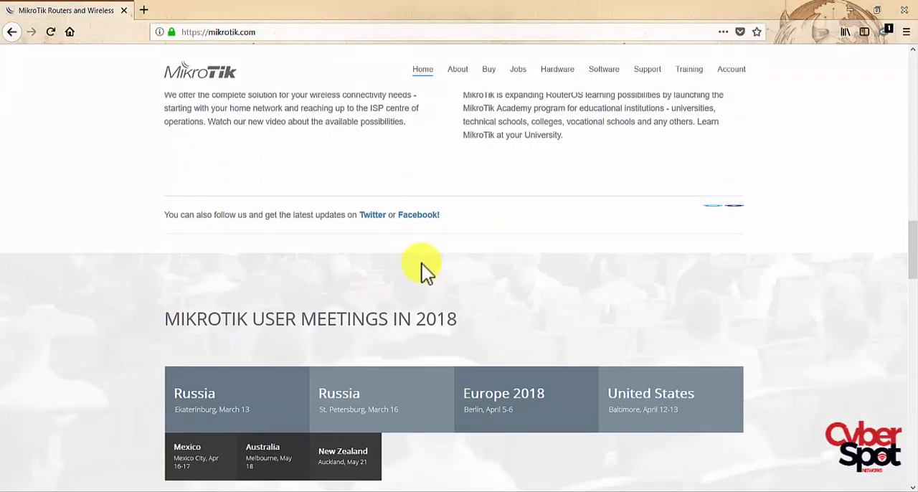
scroll(422, 264, "up", 20)
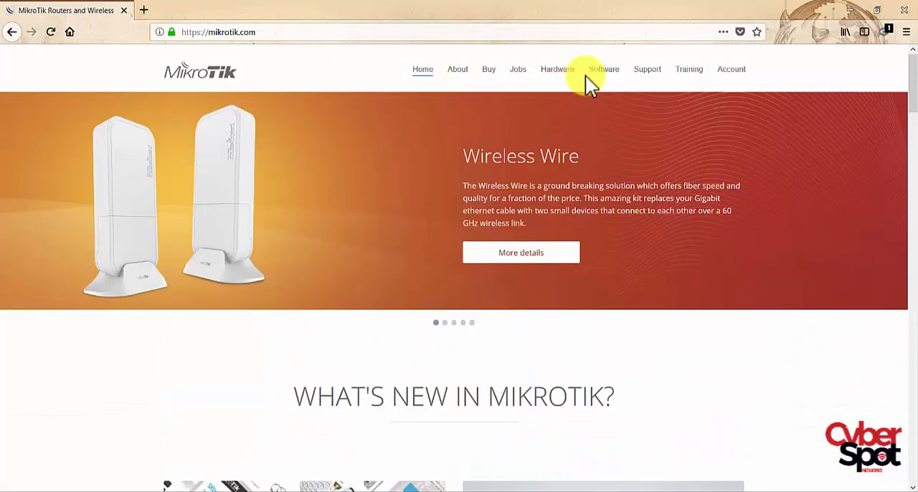
- Find "rb95" in the hardware product list and open the RB951Ui-2HnD product page
left_click(566, 70)
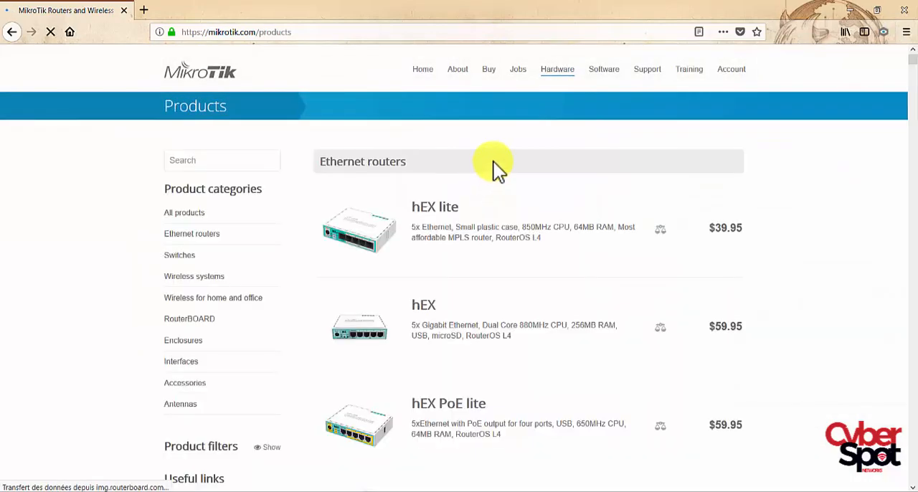
key("ctrl+f")
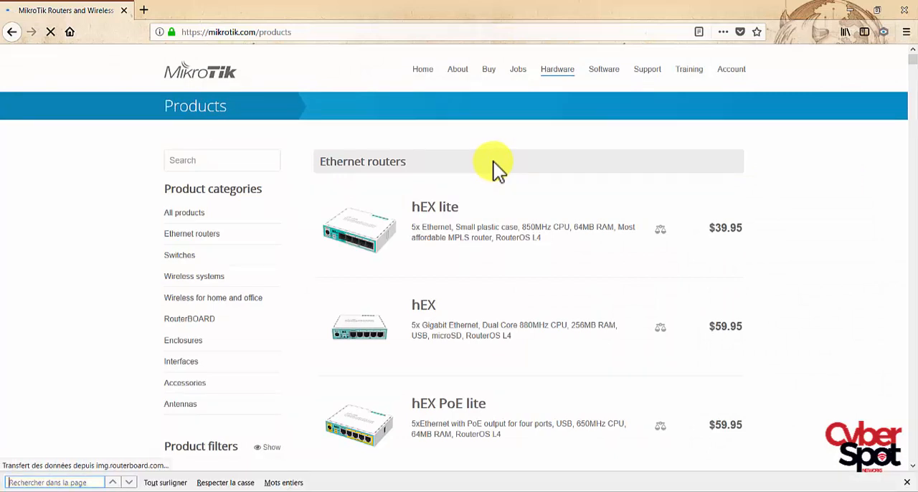
type("rb95")
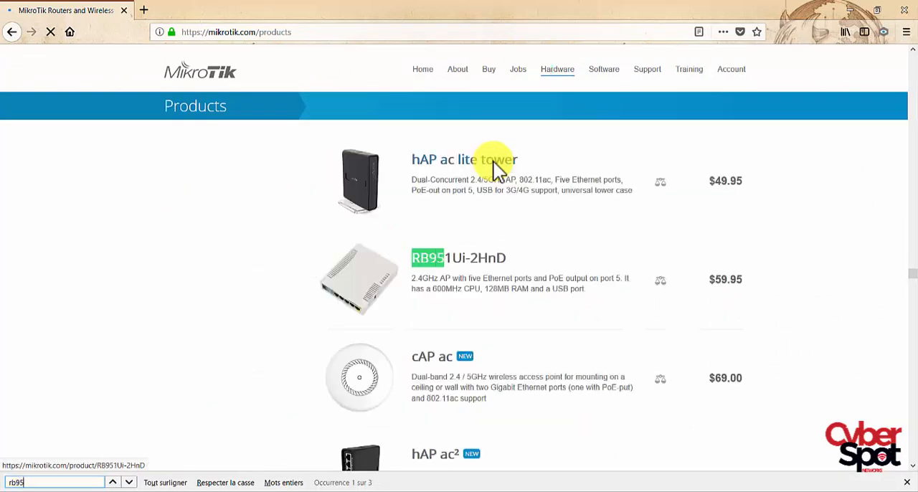
left_click(470, 259)
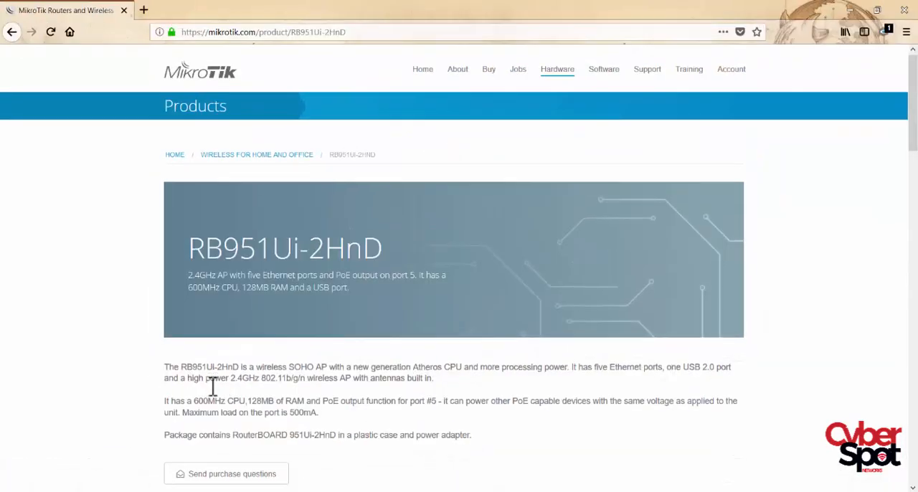
- Examine the RB951Ui-2HnD description and its specifications for powering, wireless, Ethernet and peripherals
scroll(217, 394, "down", 4)
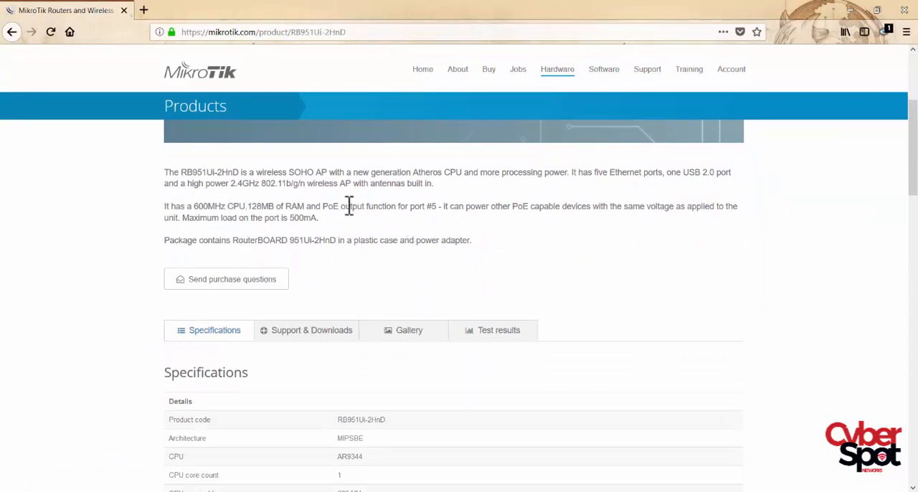
scroll(522, 247, "down", 4)
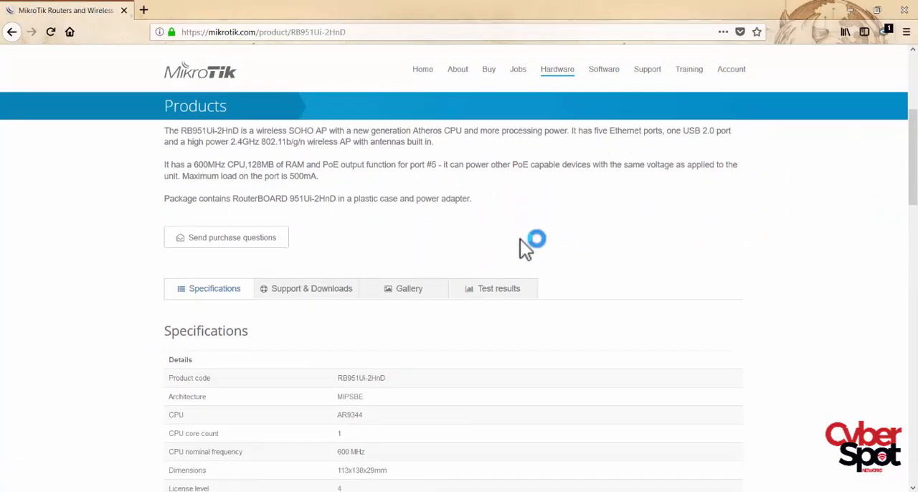
scroll(520, 239, "down", 2)
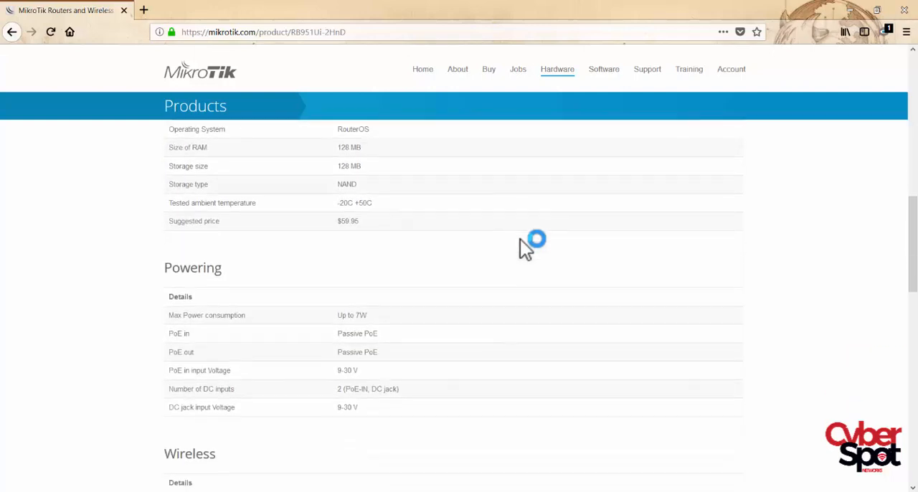
scroll(520, 239, "up", 3)
scroll(520, 241, "down", 12)
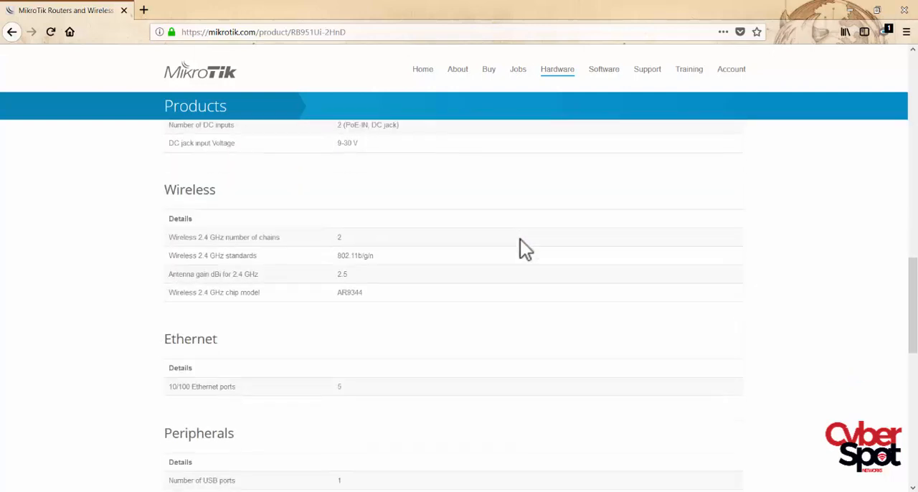
scroll(520, 240, "up", 4)
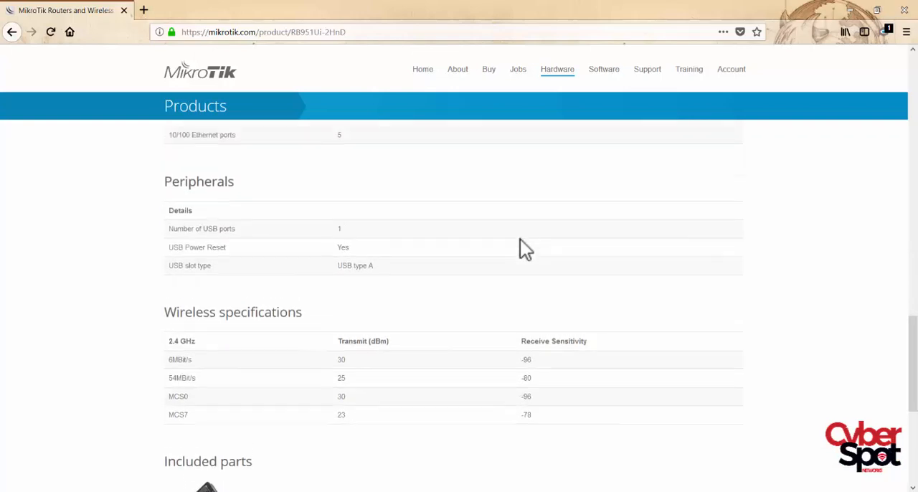
scroll(520, 241, "down", 4)
scroll(520, 239, "up", 6)
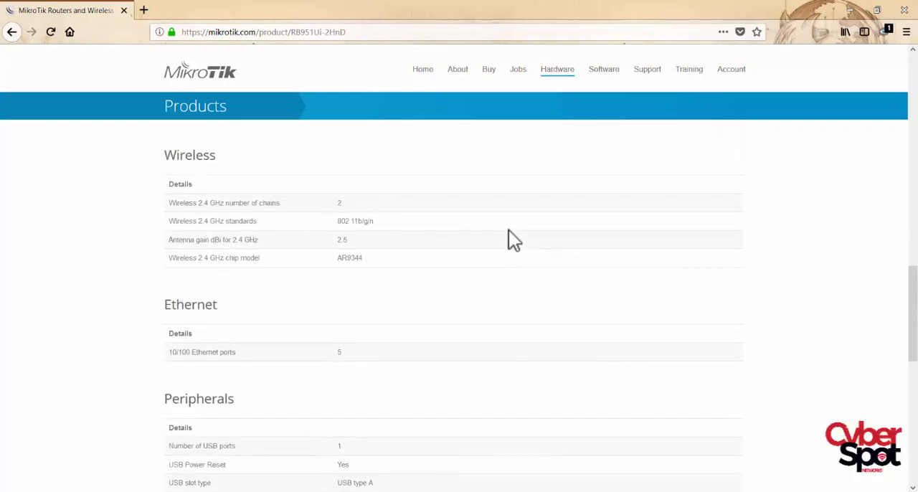
scroll(499, 196, "up", 5)
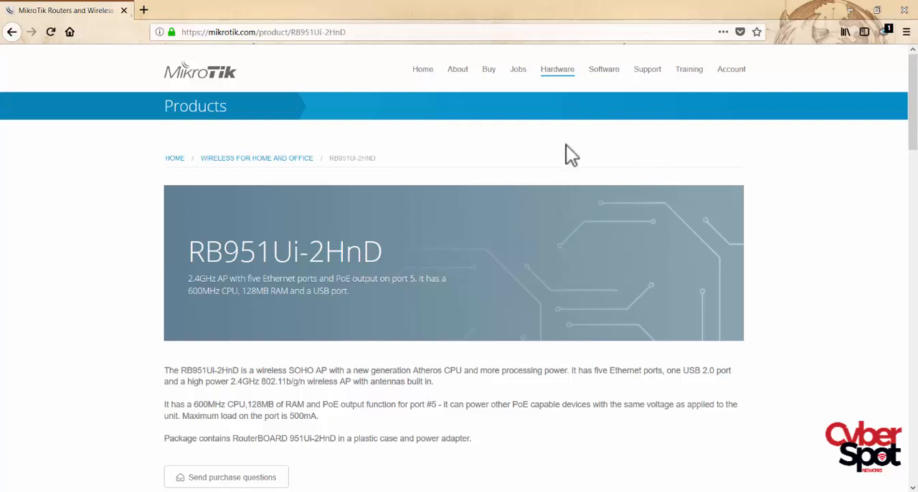
- Open the site's software downloads page, and return to the home page at mikrotik.com
left_click(605, 72)
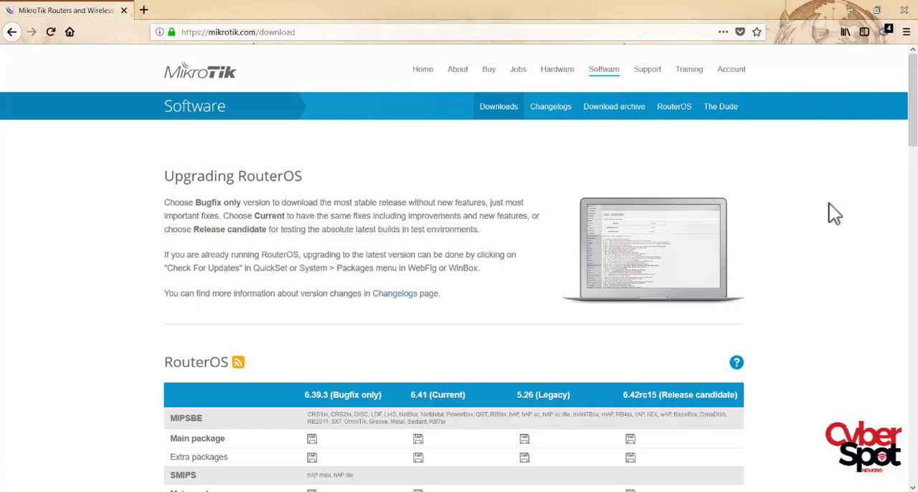
left_click(288, 33)
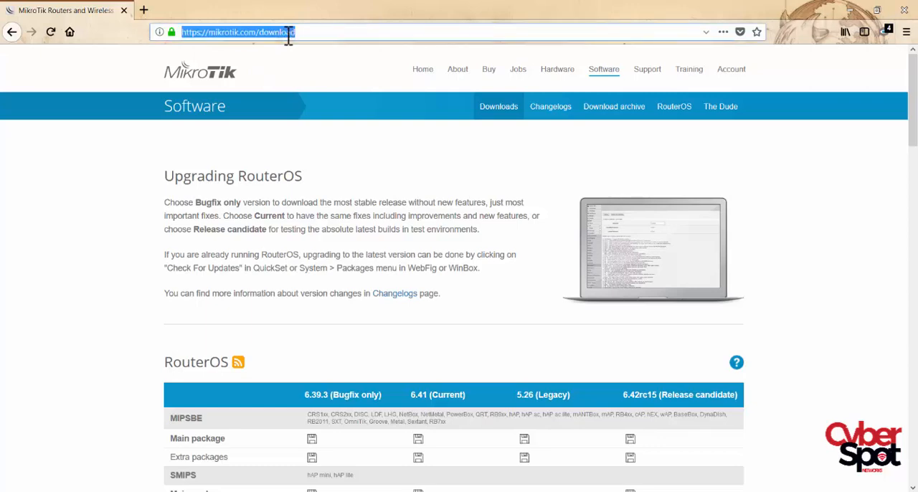
type("mikrotik.com/")
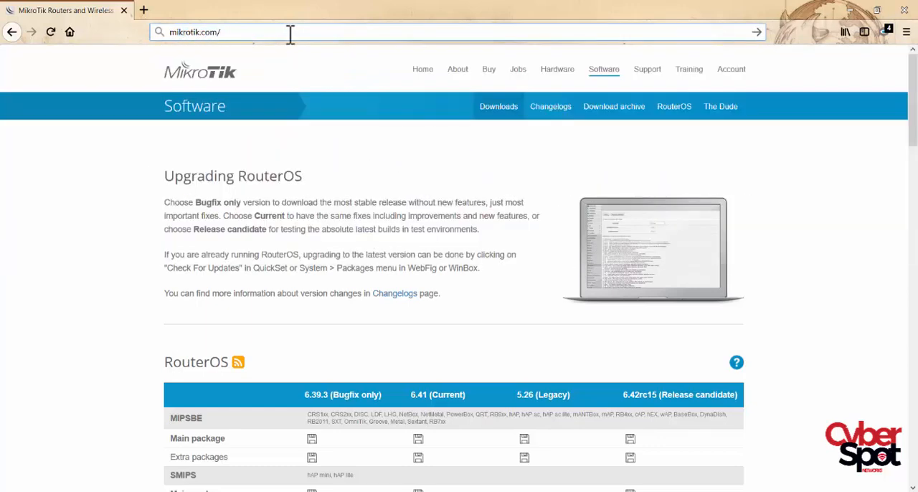
key("Return")
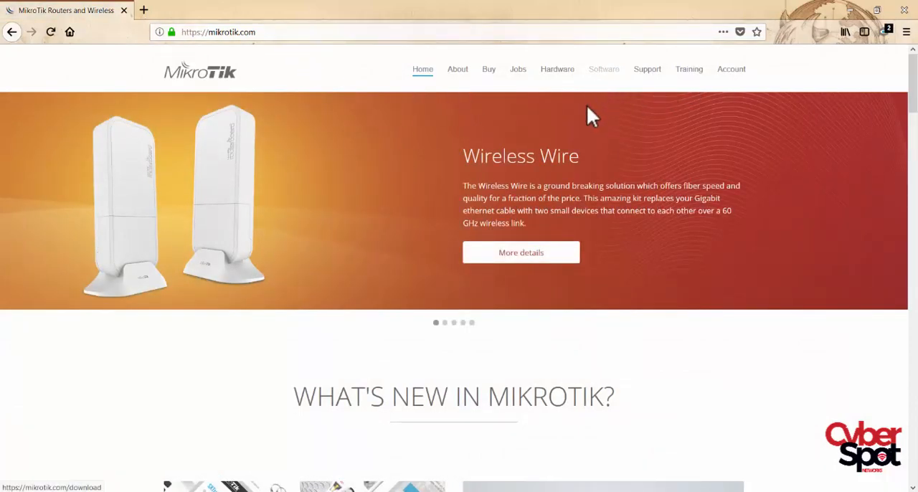
- Open the software downloads page from the MikroTik home page
scroll(591, 117, "down", 3)
scroll(576, 166, "up", 3)
left_click(604, 71)
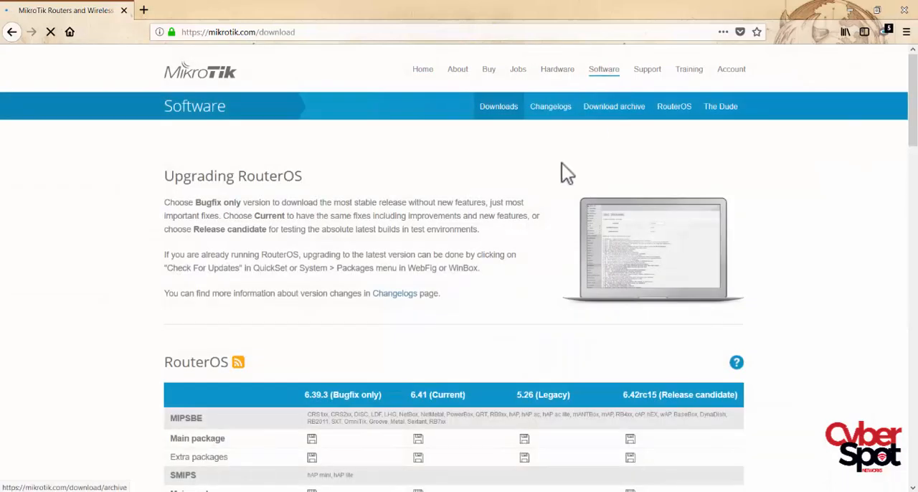
- Start the Winbox version 3.11 download from Useful tools and utilities, and cancel saving winbox.exe
scroll(562, 165, "down", 2)
scroll(562, 165, "down", 15)
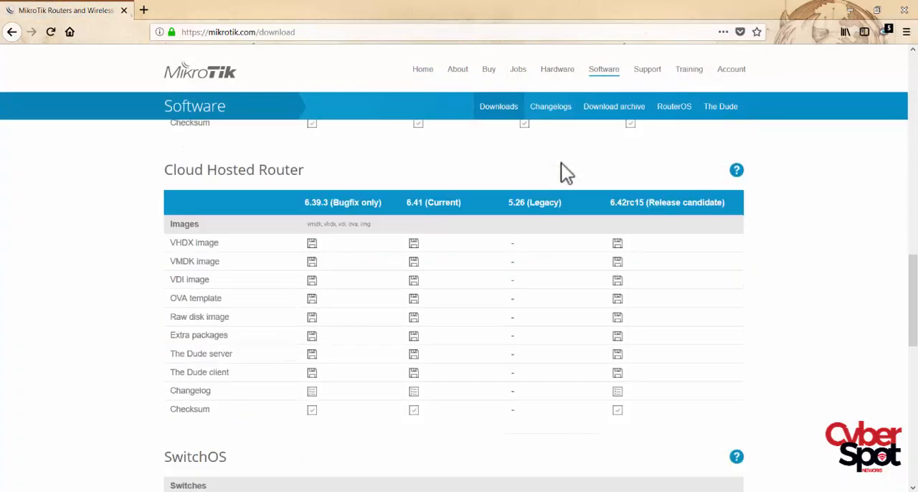
scroll(561, 168, "up", 4)
scroll(219, 349, "down", 4)
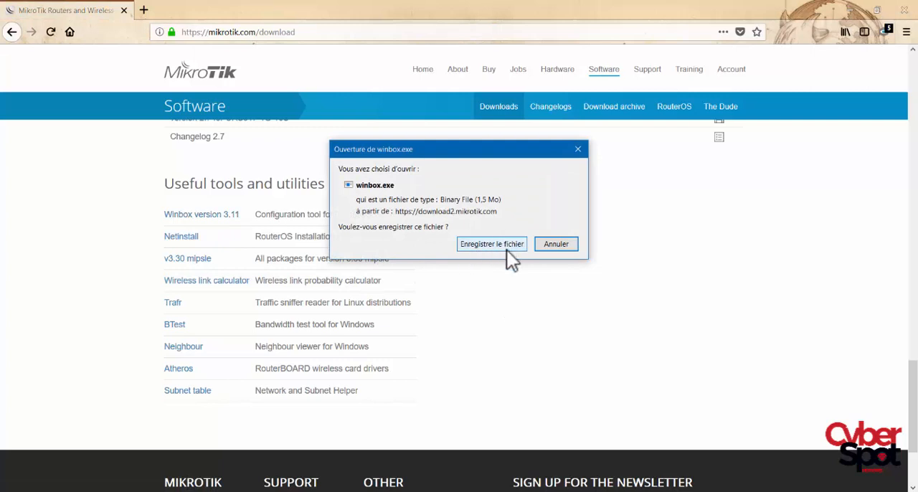
left_click(553, 244)
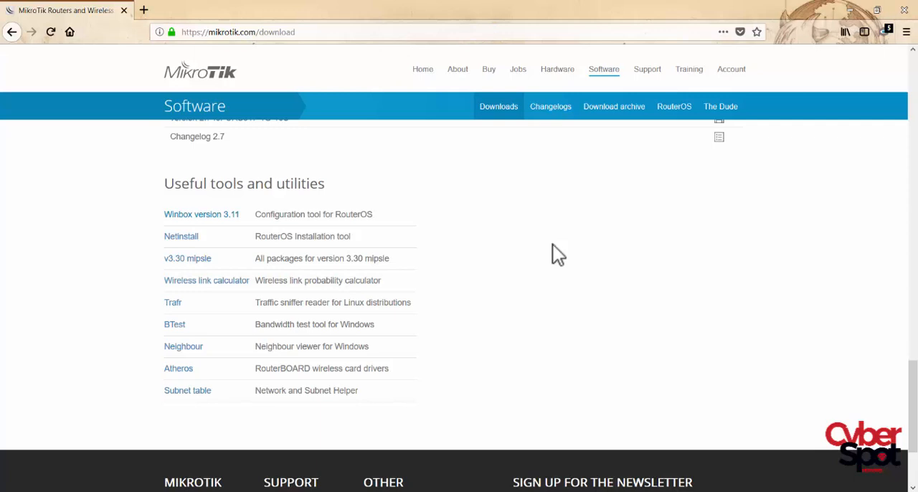
- Turn off the computer's Wi-Fi and switch to WinBox v3.11 with its Neighbors list showing
left_click(728, 490)
left_click(728, 481)
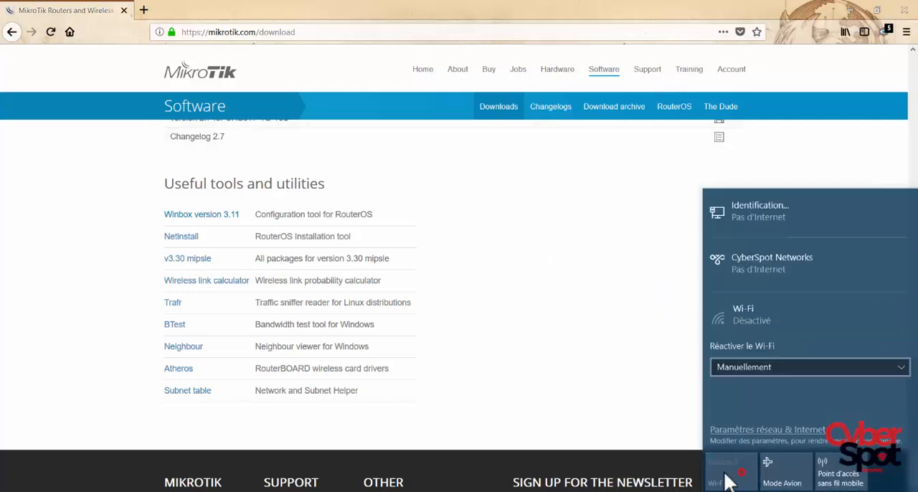
left_click(237, 231)
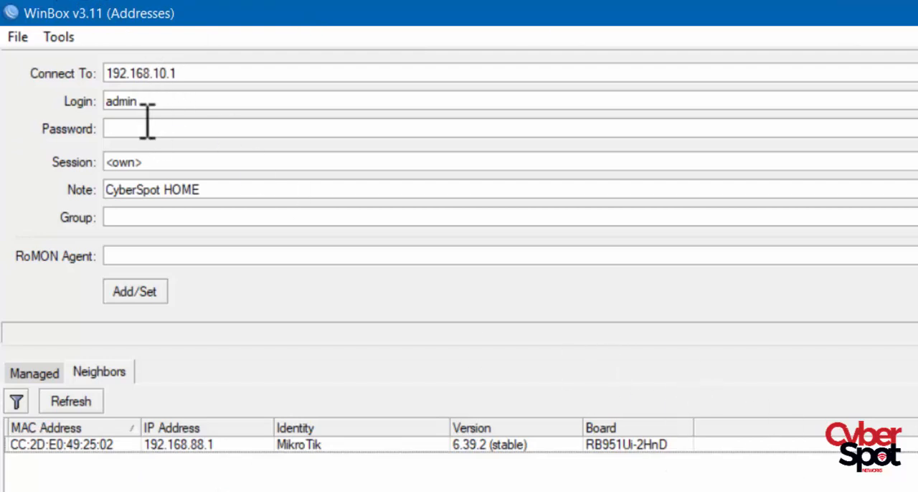
- Check the Managed list of saved addresses, return to the Neighbors list and refresh it to rediscover the router
left_click(188, 452)
left_click(26, 380)
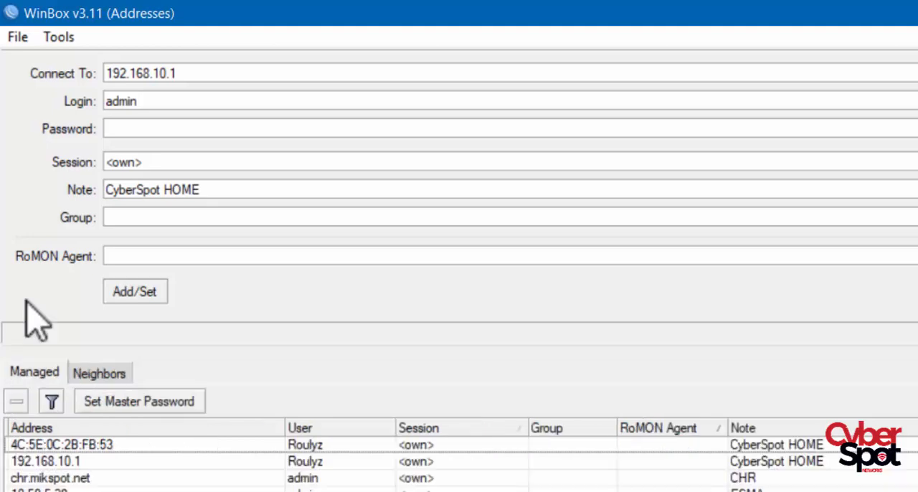
left_click(76, 379)
left_click(47, 403)
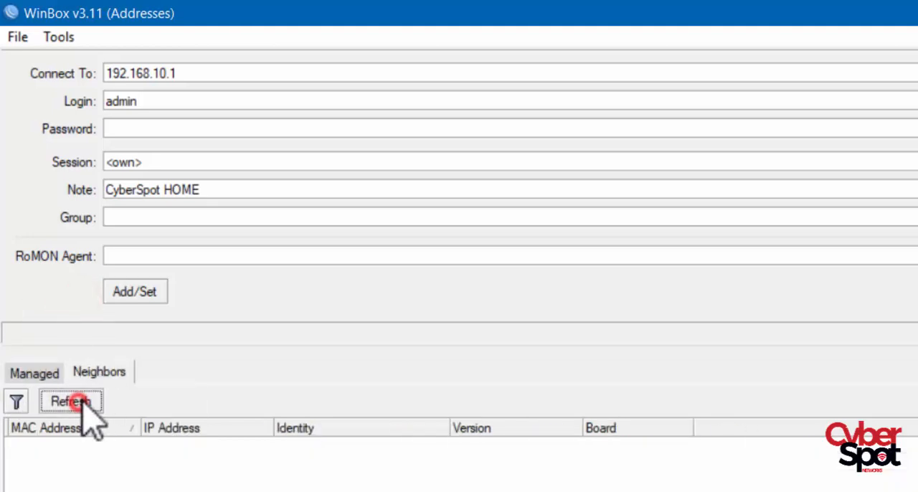
left_click(69, 398)
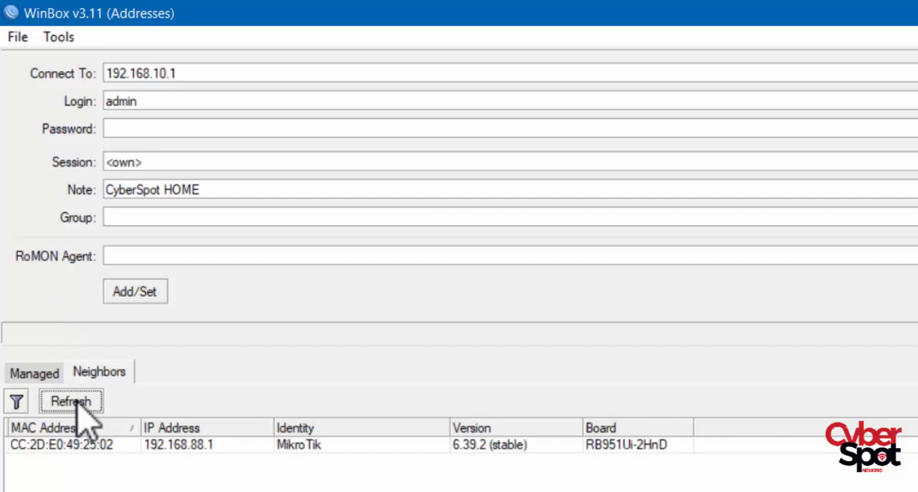
left_click(78, 460)
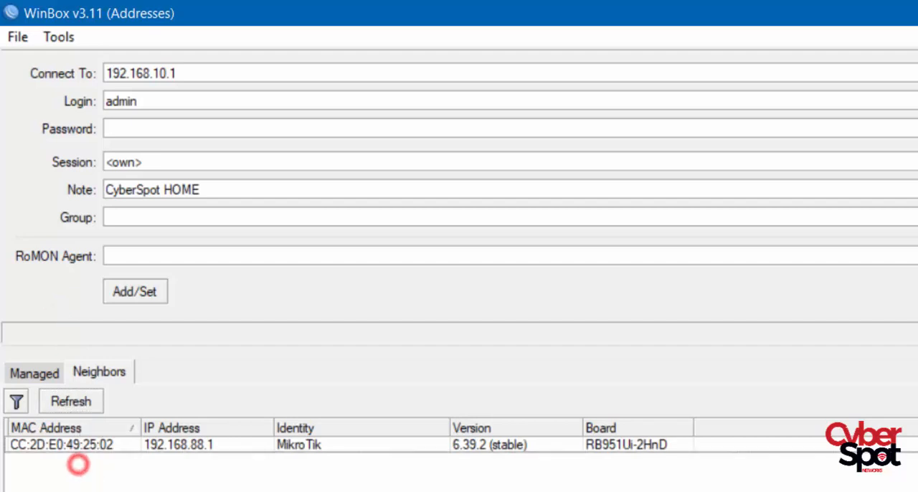
left_click(84, 399)
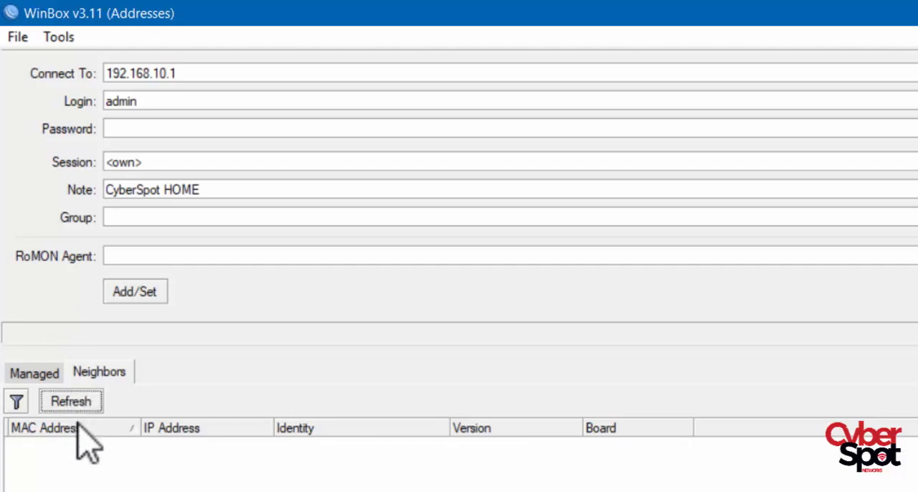
left_click(61, 401)
- Try both ways of filling the connection address from the RB951Ui-2HnD neighbor: its MAC address and its IP address 192.168.88.1
left_click(40, 445)
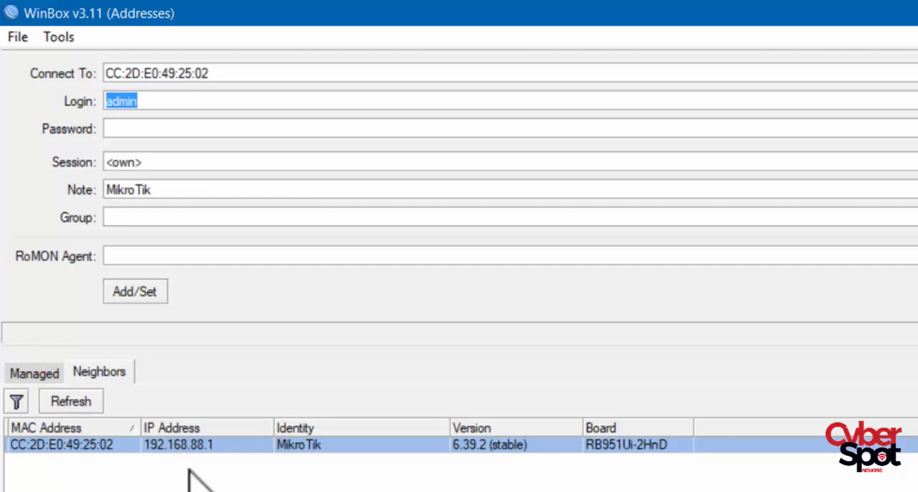
left_click(197, 445)
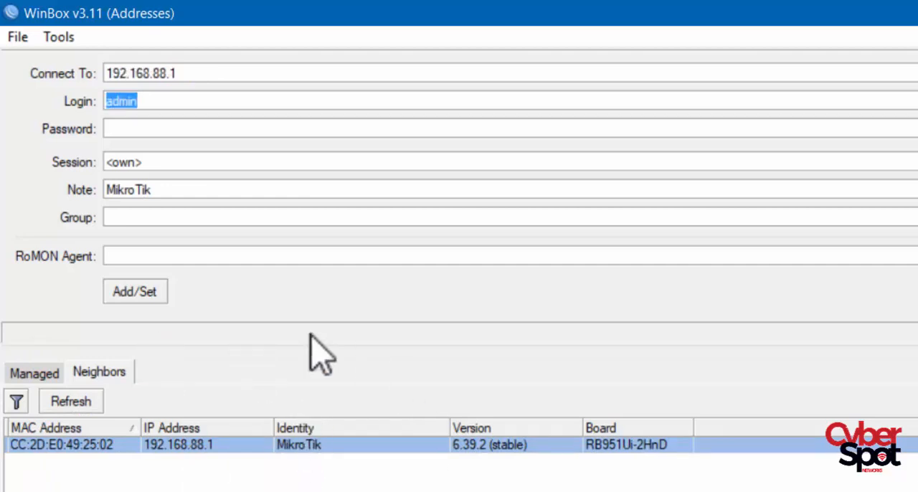
left_click(388, 364)
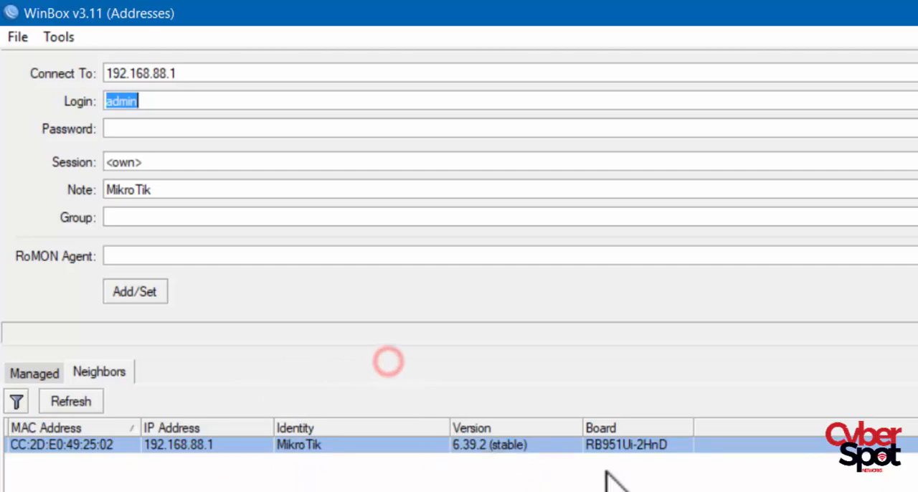
left_click(495, 357)
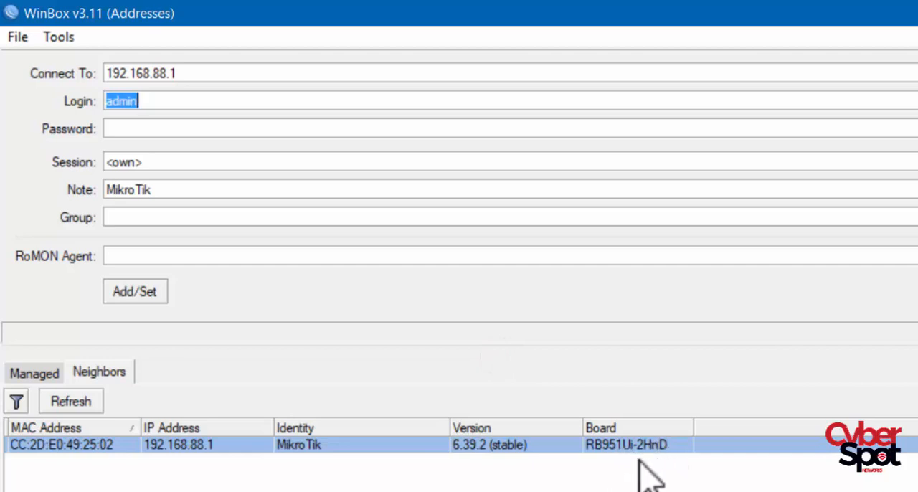
left_click(429, 465)
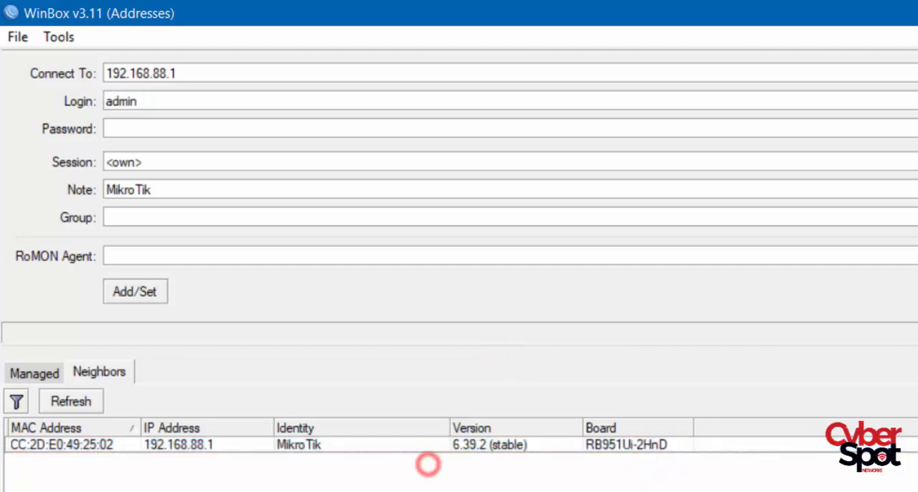
left_click(65, 445)
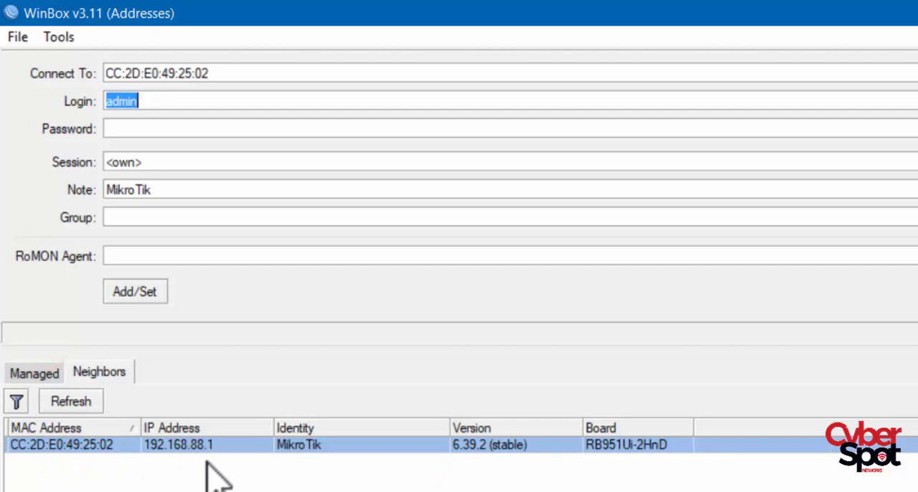
left_click(162, 446)
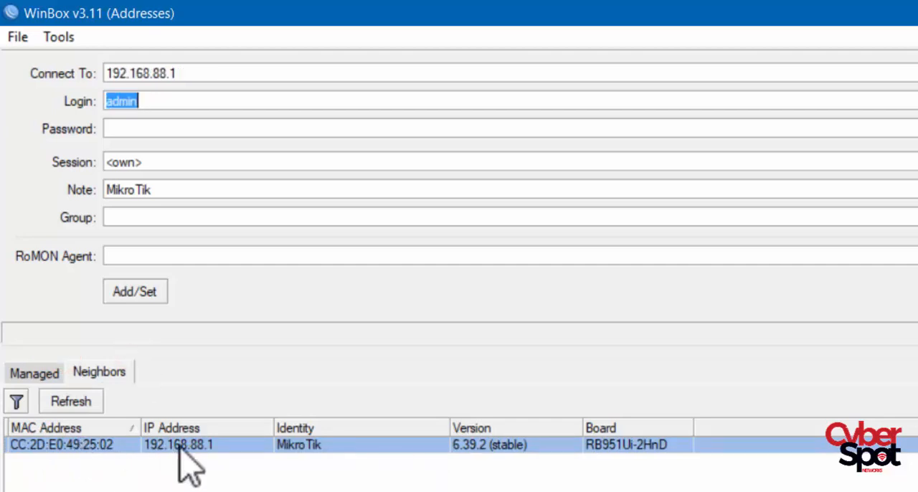
left_click(240, 488)
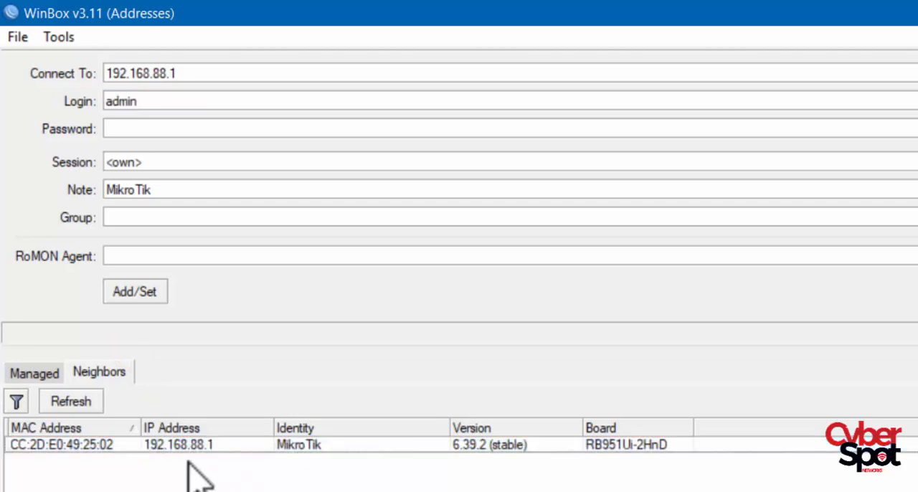
- Connect to the neighbor router by its MAC address with login admin and accept the RouterOS default configuration
left_click(94, 445)
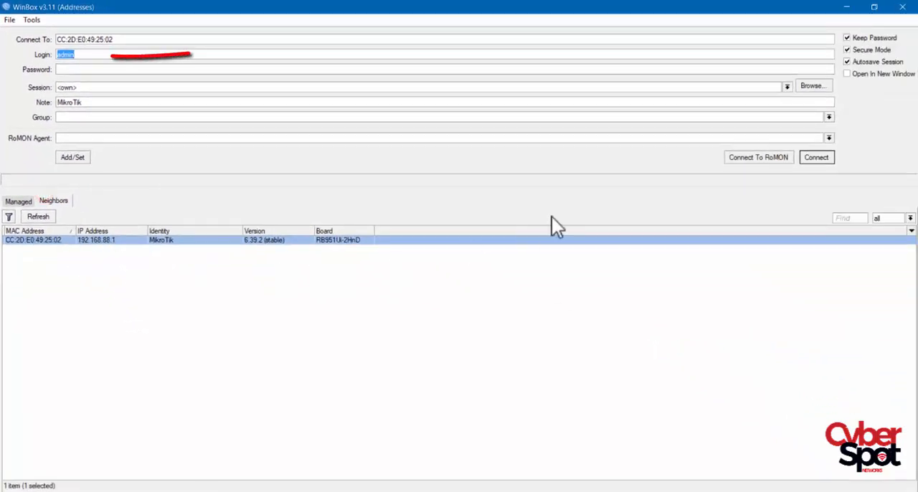
left_click(816, 157)
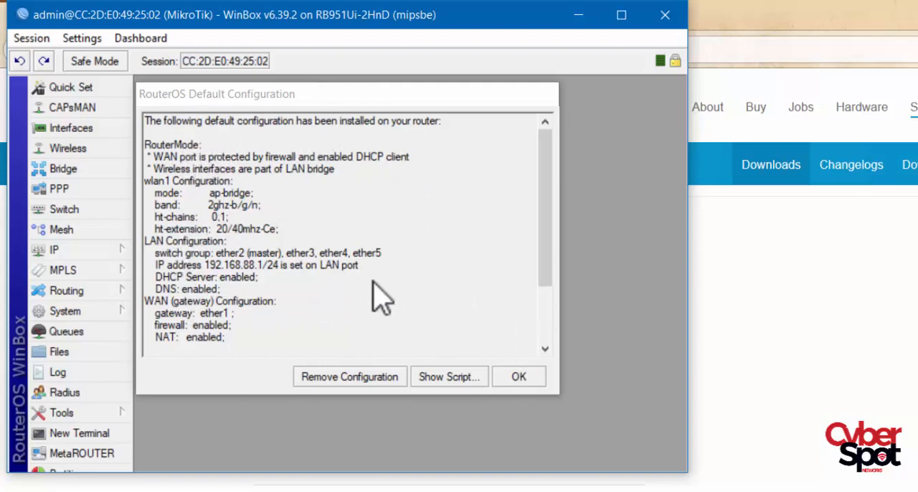
left_click(512, 379)
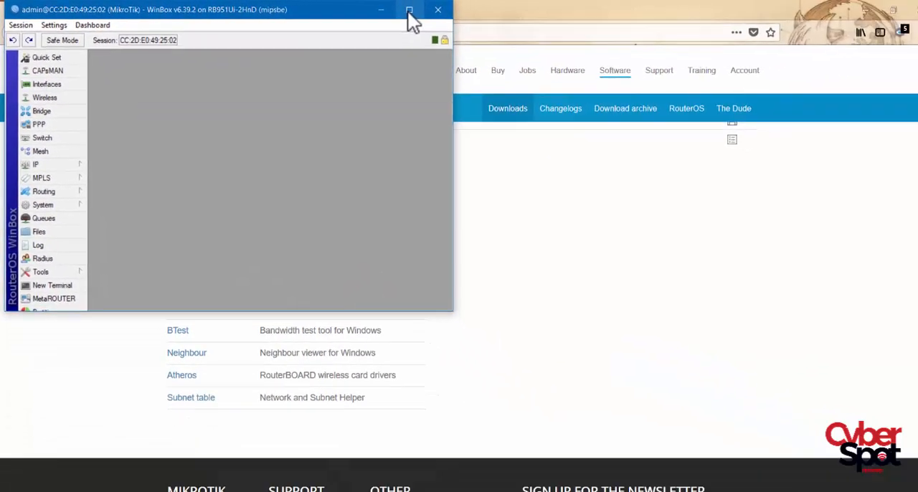
- Open Quick Set at full size in the maximized session and set its mode to Home AP
left_click(621, 14)
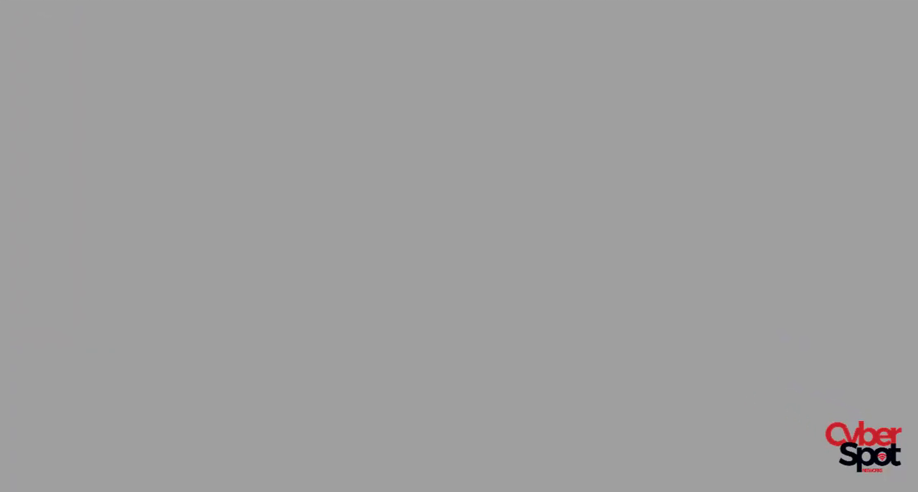
left_click(52, 52)
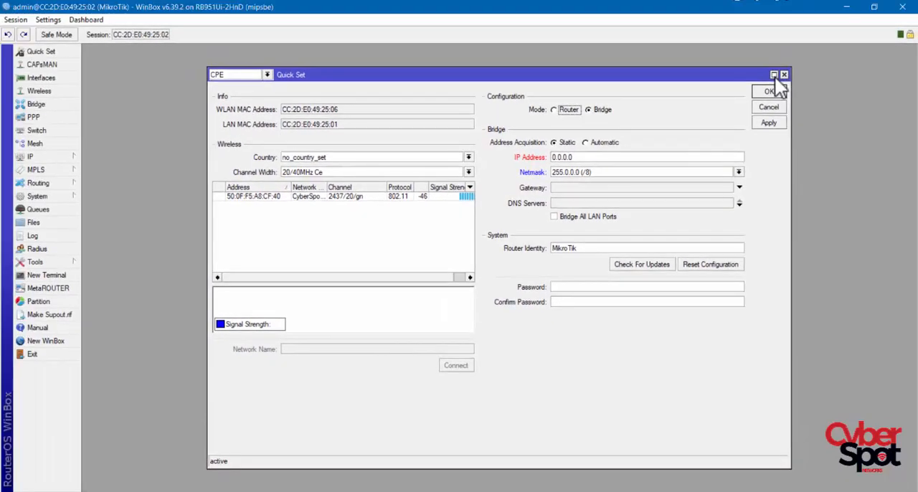
left_click(769, 46)
left_click(55, 15)
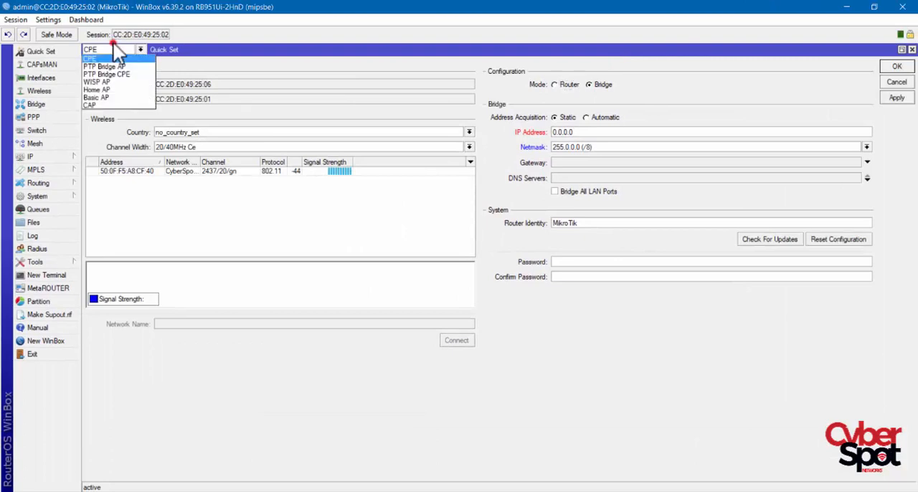
left_click(110, 89)
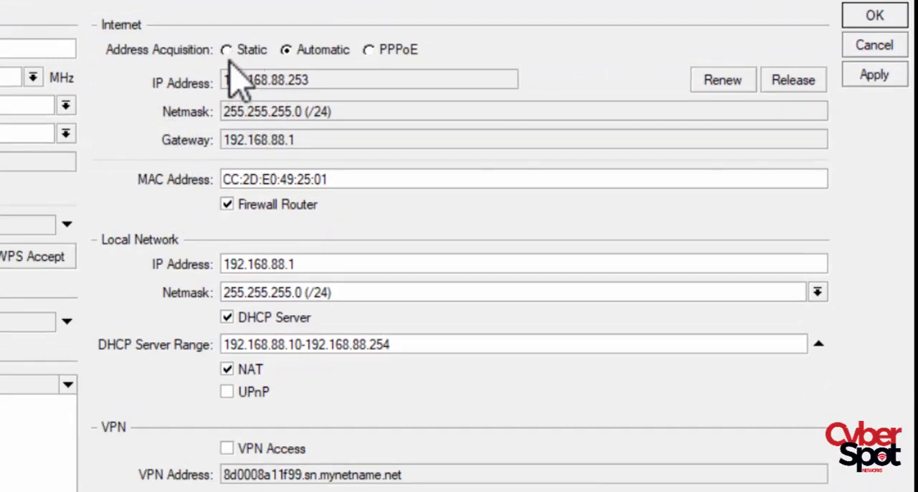
- Review the Static, Automatic and PPPoE address acquisition settings for the Internet connection, and leave Automatic selected
left_click(248, 49)
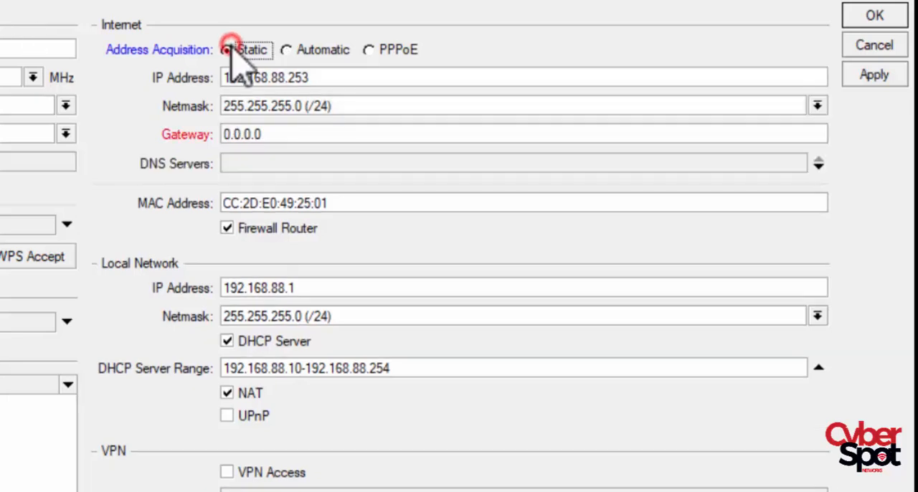
double_click(329, 78)
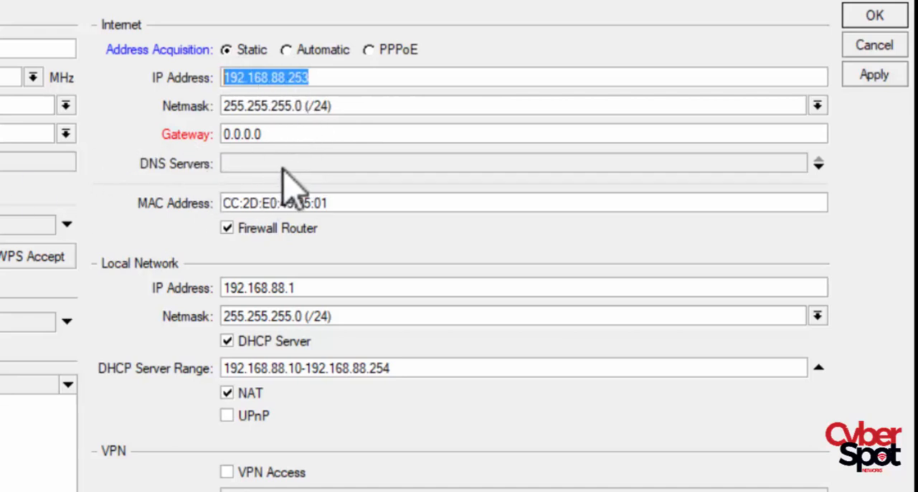
left_click(322, 50)
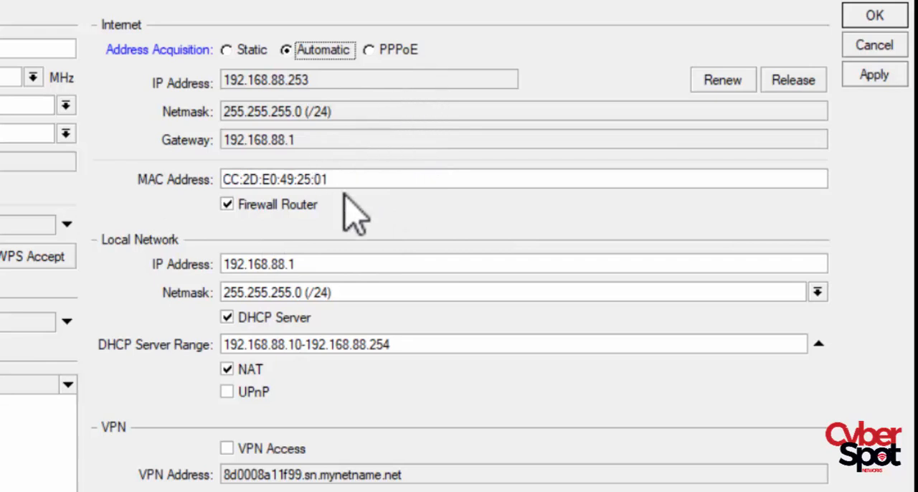
left_click(369, 52)
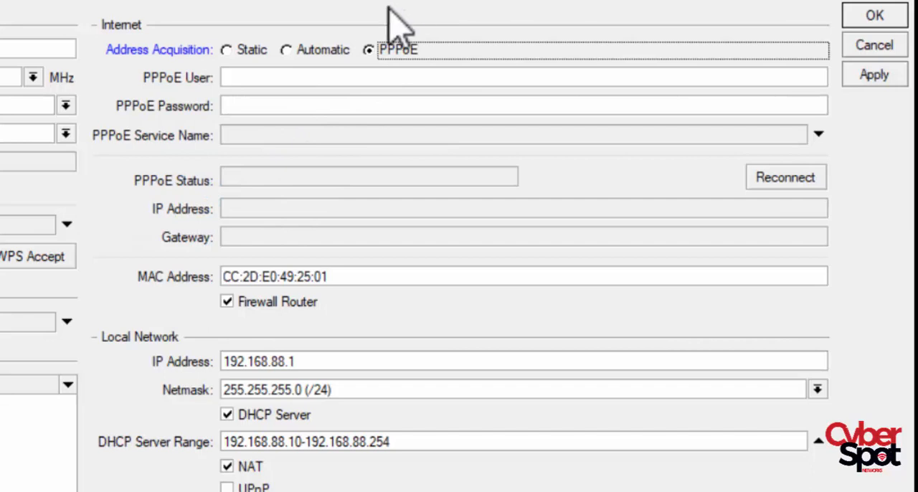
left_click(261, 104)
left_click(308, 50)
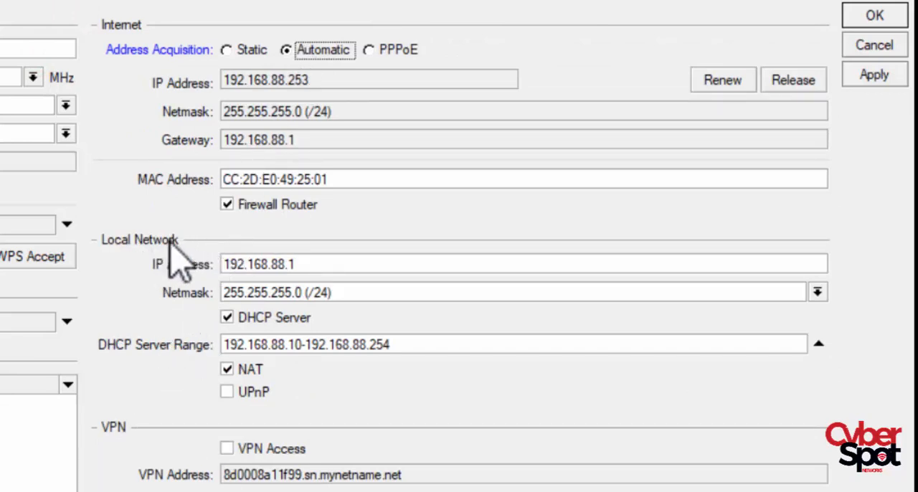
- Set the Local Network IP address to 192.168.1.1
left_click_drag(352, 259, 228, 262)
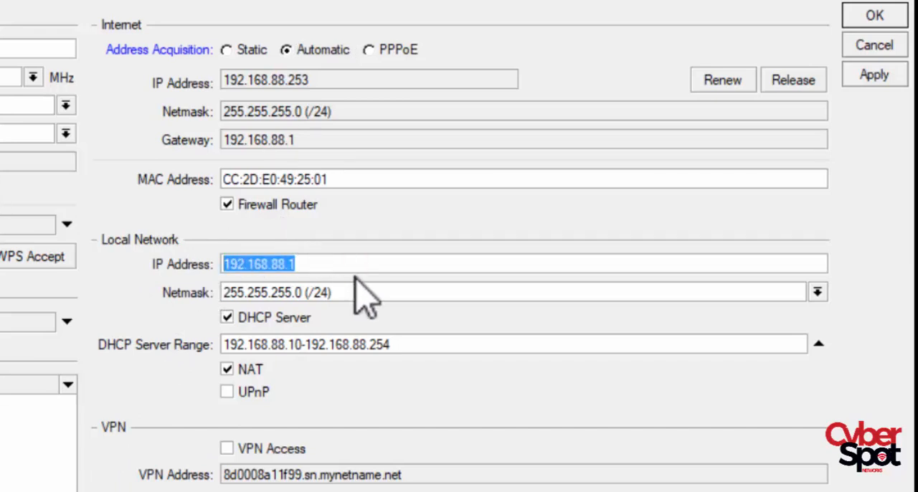
type("192")
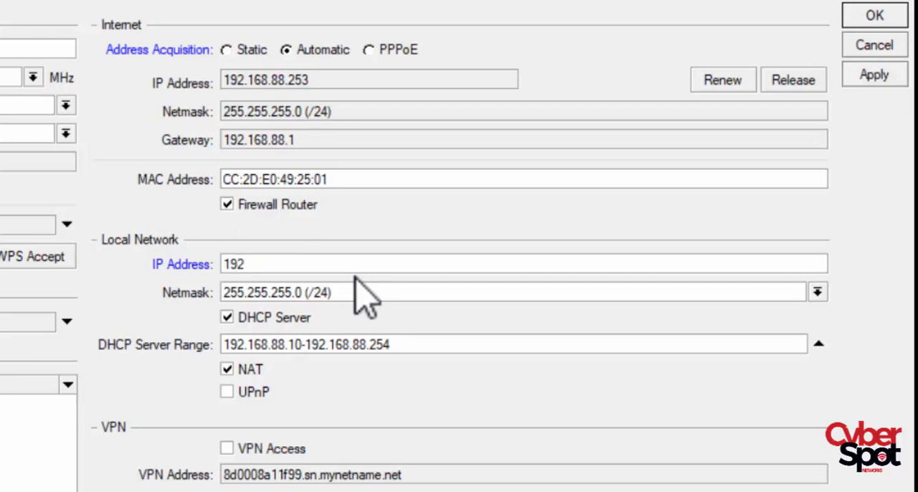
type(".168.1.1")
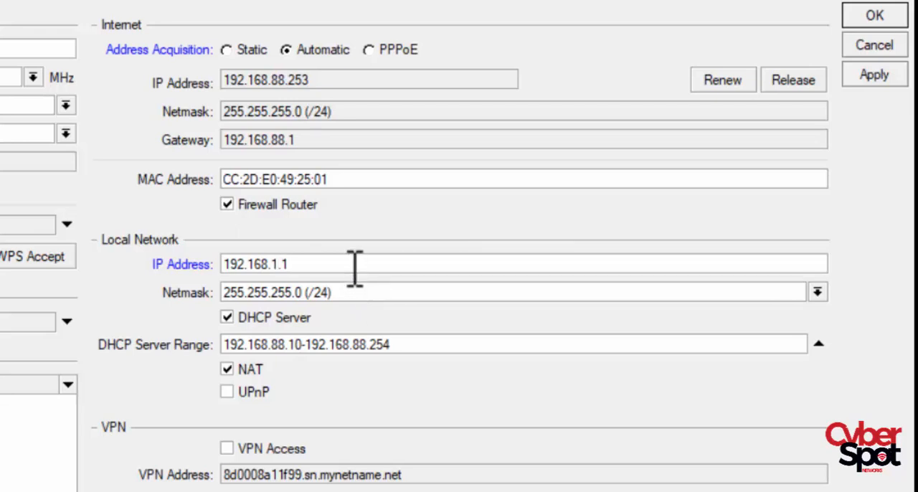
- Examine the available Local Network netmasks and keep 255.255.255.0 (/24)
left_click(363, 293)
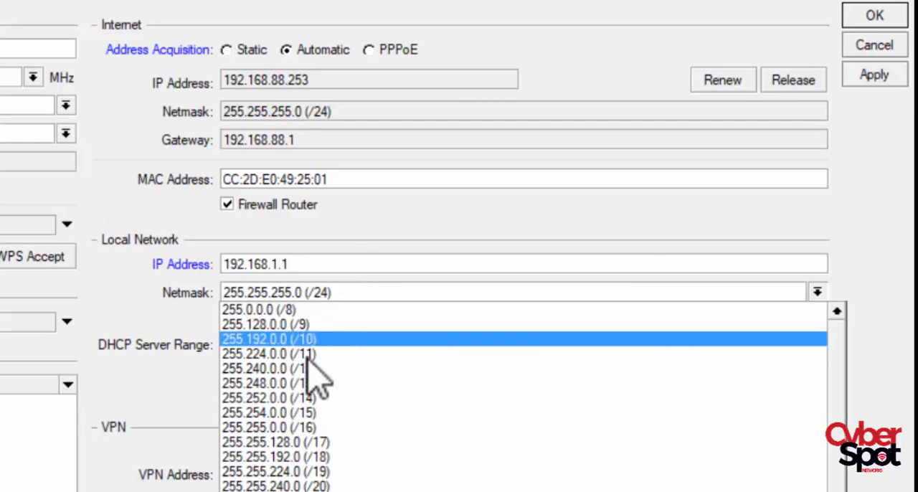
scroll(307, 358, "down", 1)
scroll(306, 389, "up", 1)
scroll(307, 389, "down", 1)
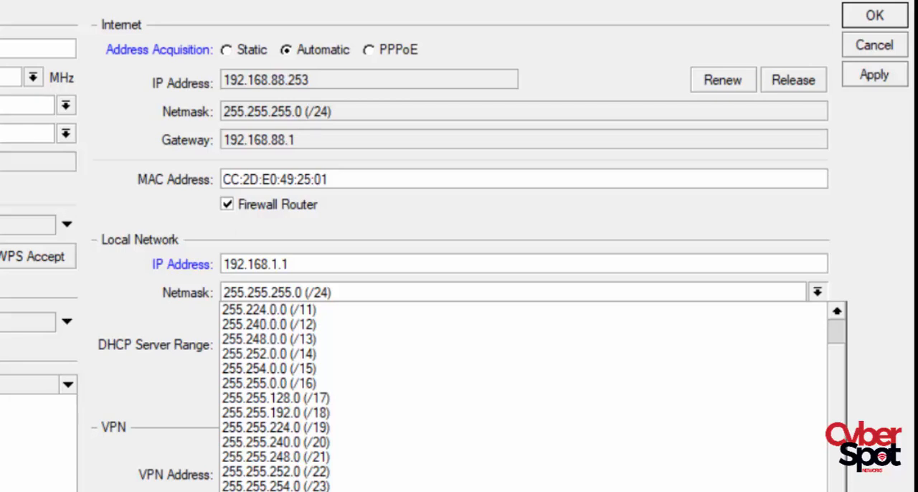
left_click(63, 385)
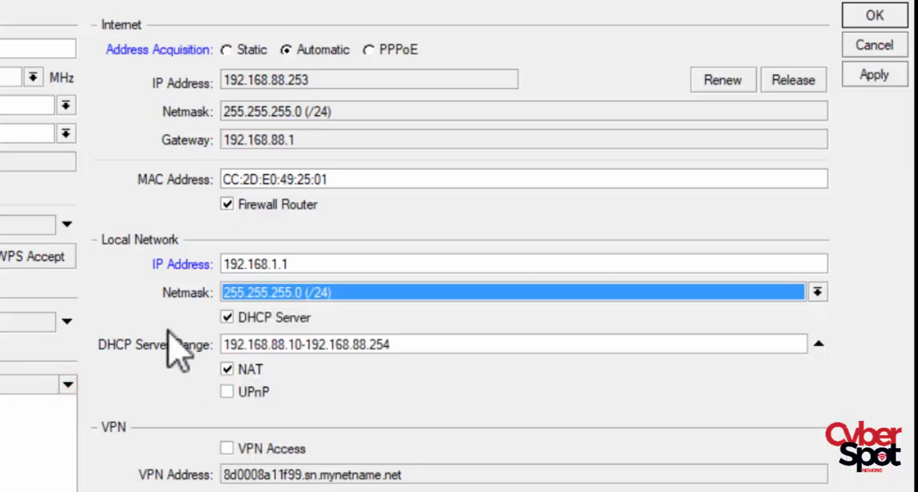
- Toggle the Local Network DHCP Server off and on, leaving it enabled
left_click(288, 319)
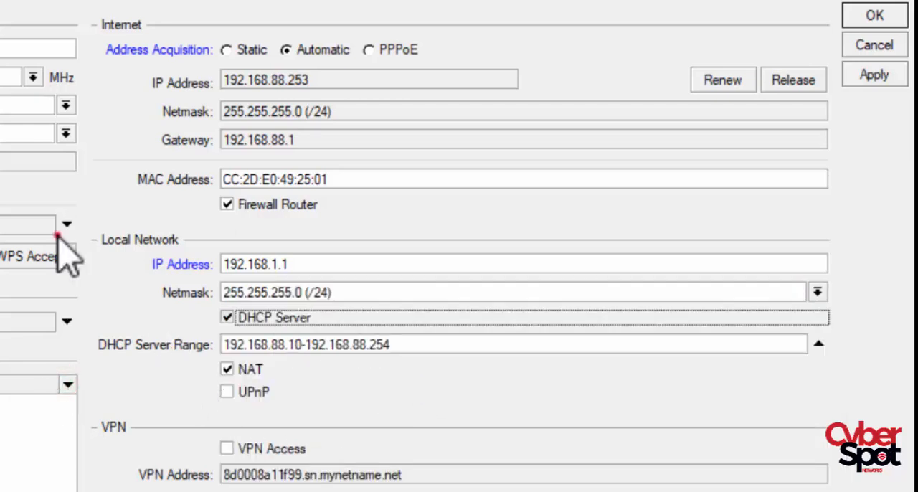
left_click(289, 319)
left_click(276, 320)
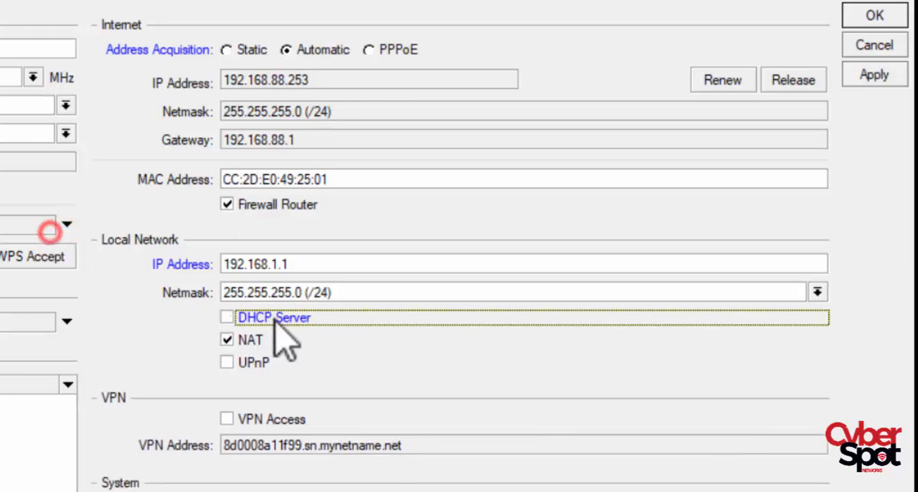
left_click(280, 321)
left_click(276, 323)
left_click(286, 323)
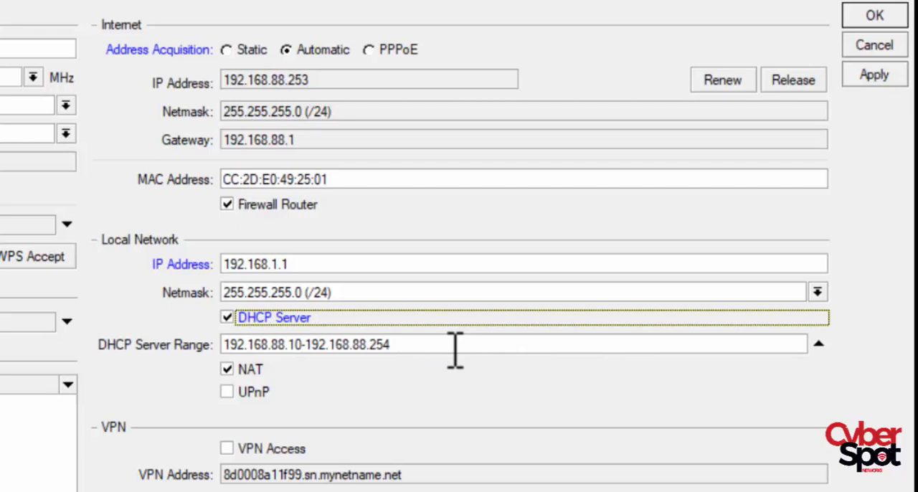
- Set the Local Network DHCP Server Range to 192.168.1.5-192.168.1.254
left_click(322, 346)
double_click(322, 346)
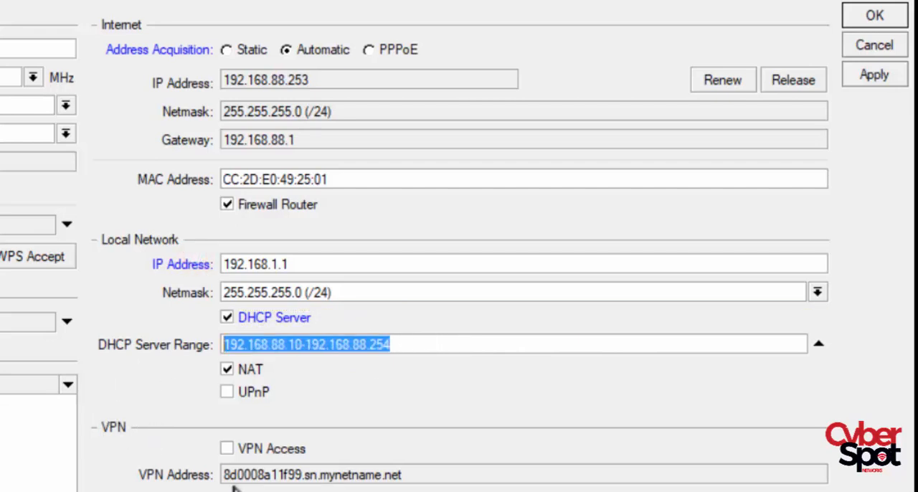
type("192.")
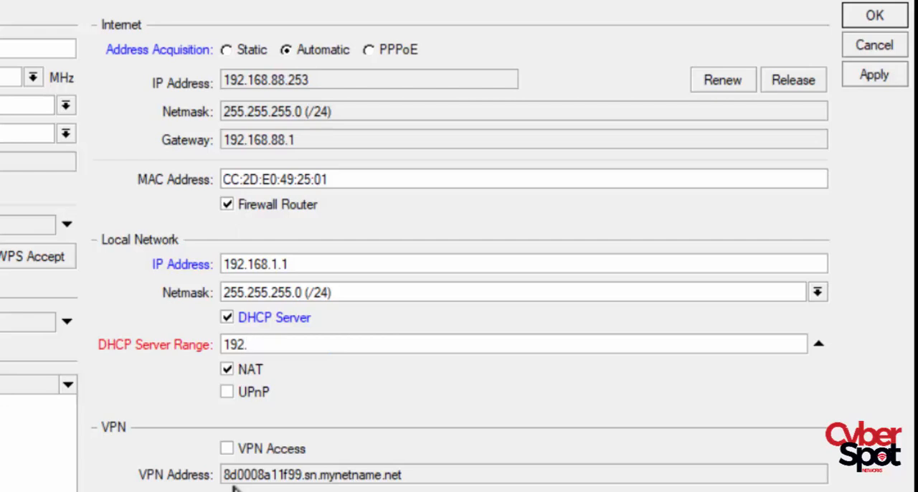
type("16")
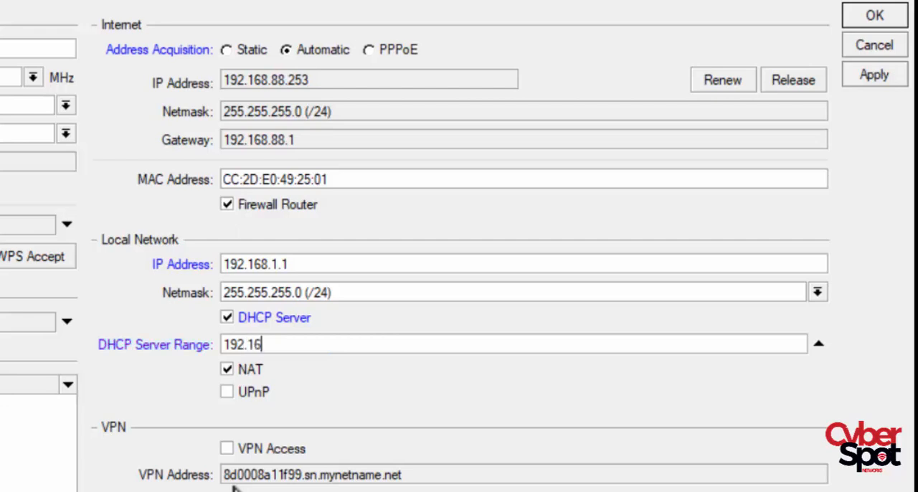
type("8.")
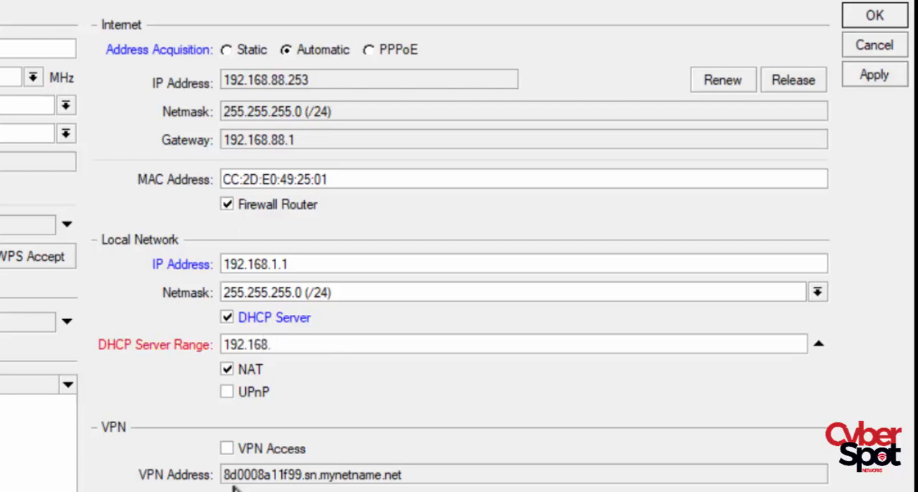
type("1.10")
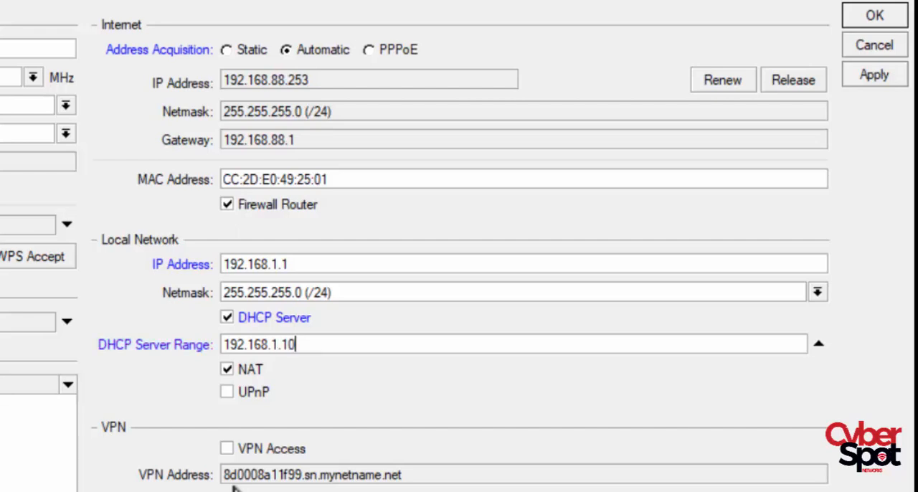
key("BackSpace")
type("2")
key("BackSpace")
key("BackSpace")
type("2")
key("BackSpace")
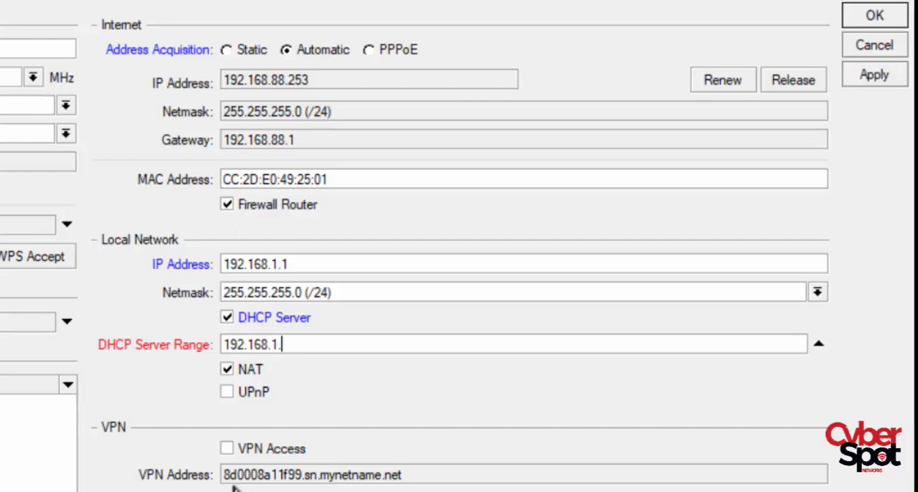
type("5")
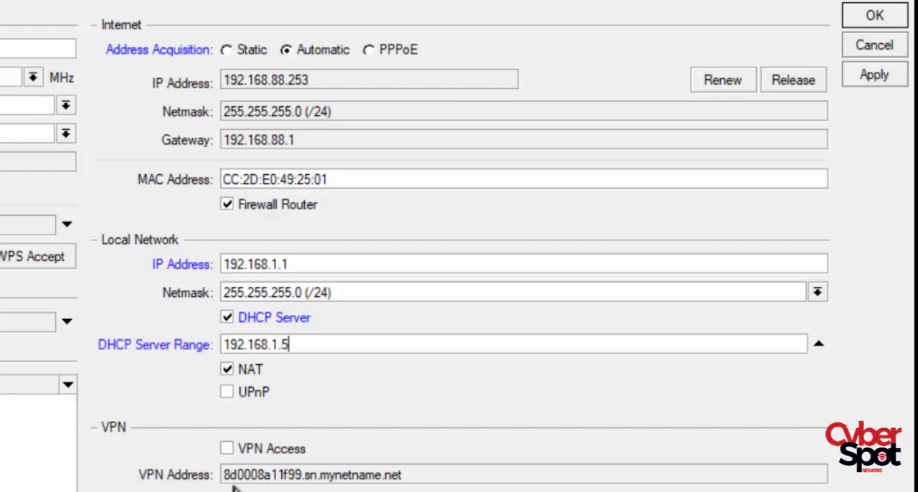
type("-1")
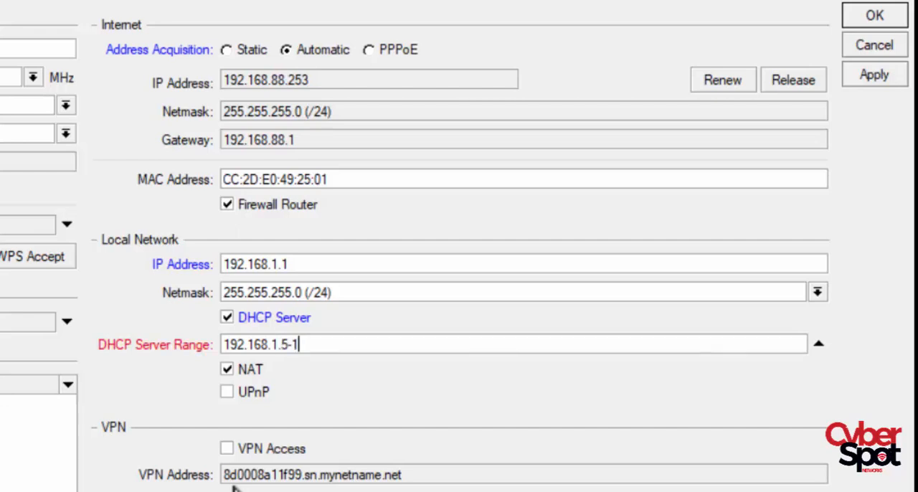
type("92.1")
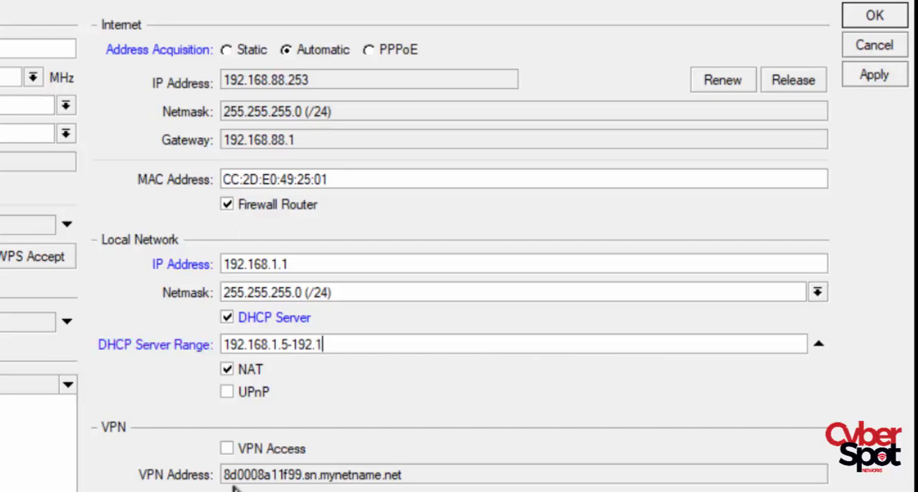
type("68.1.")
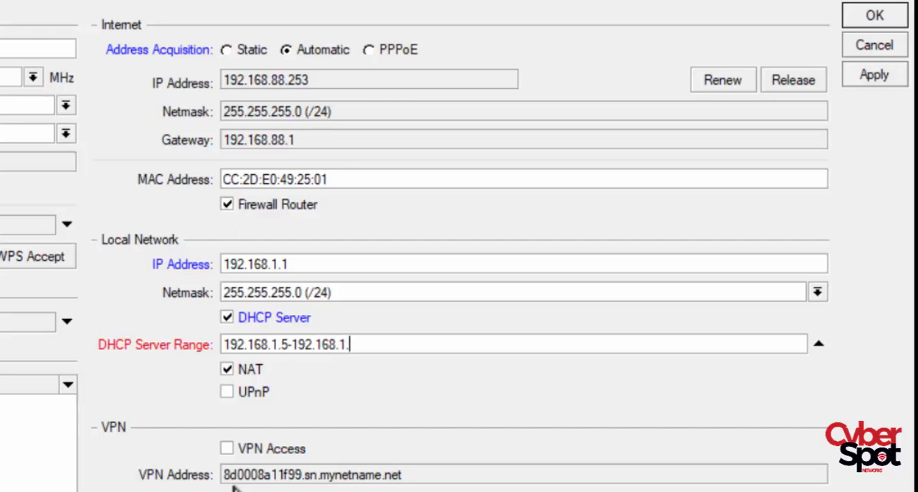
type("2")
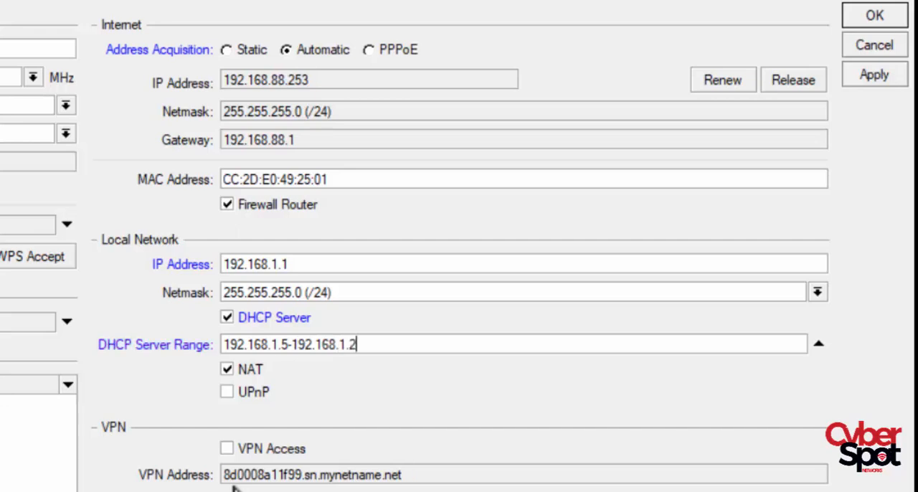
type("54")
- Change the start address of the DHCP Server Range to 192.168.1.2
left_click(287, 345)
key("BackSpace")
type("2")
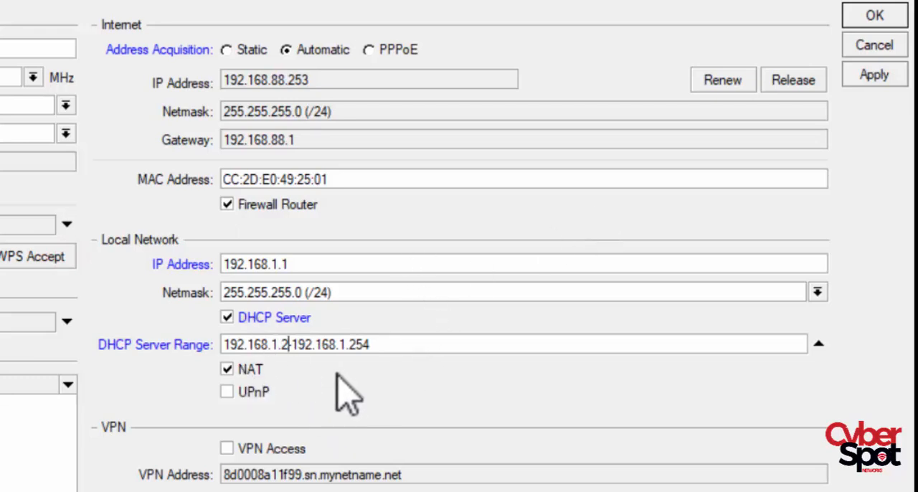
- Toggle NAT for the Local Network off and on, leaving it enabled, and apply the Quick Set configuration
left_click(228, 369)
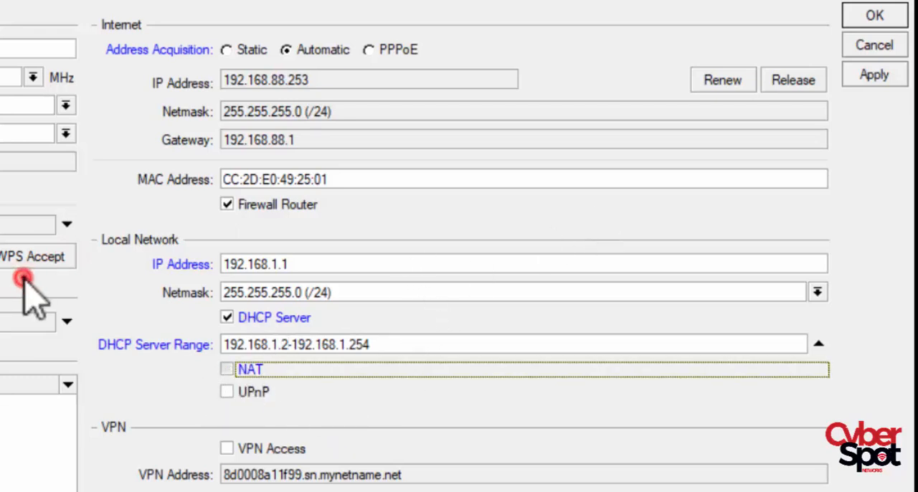
key("space")
key("space")
key("space")
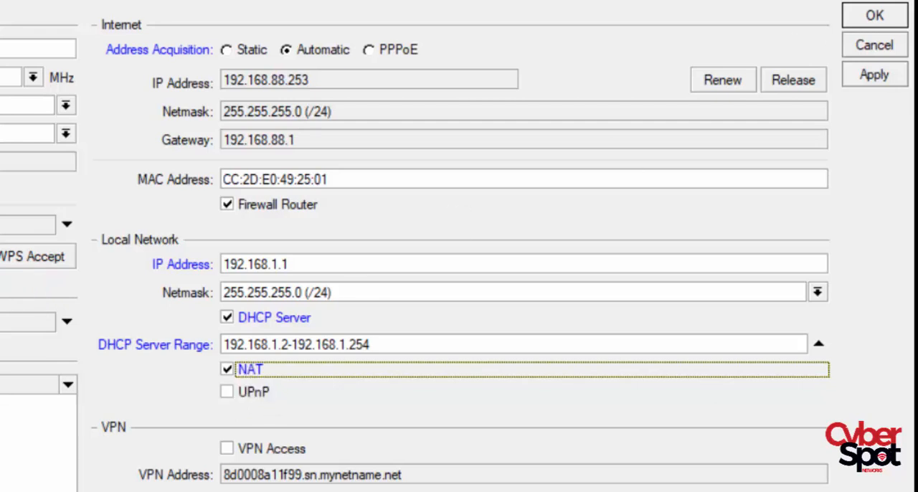
left_click(874, 74)
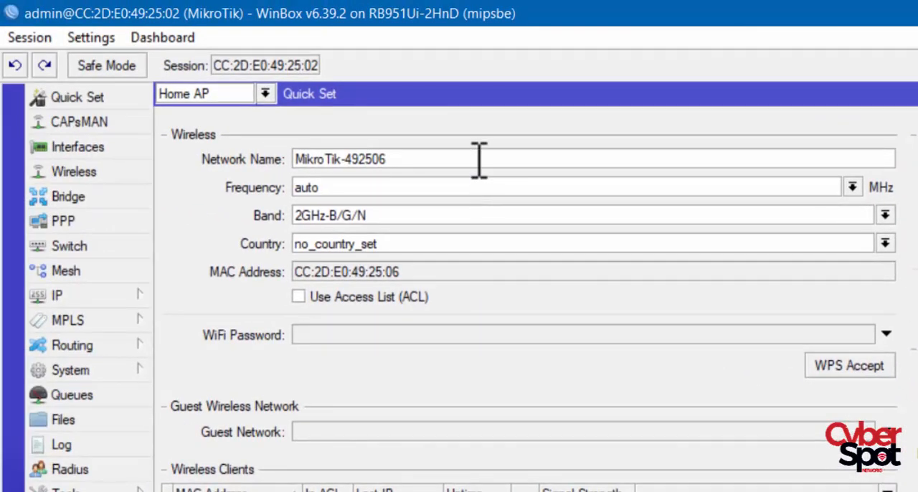
- Set the wireless Network Name to CyberSpot HOME RB951
left_click_drag(376, 159, 215, 134)
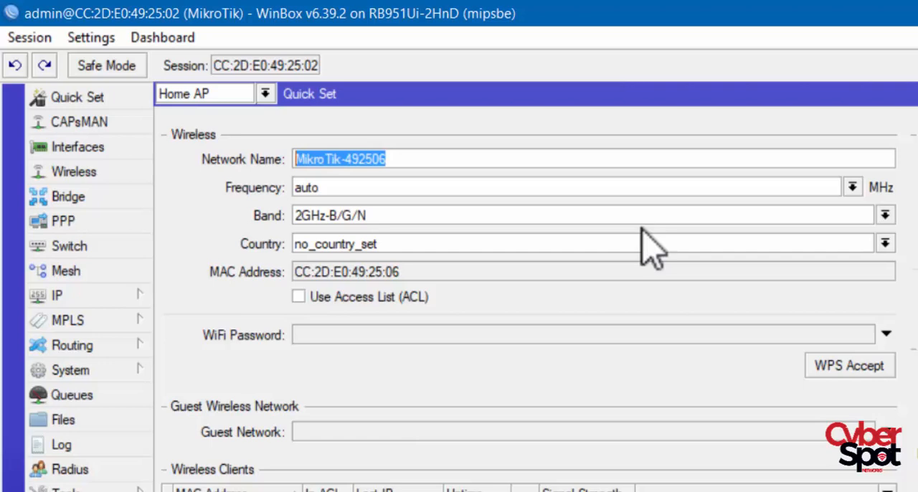
type("C")
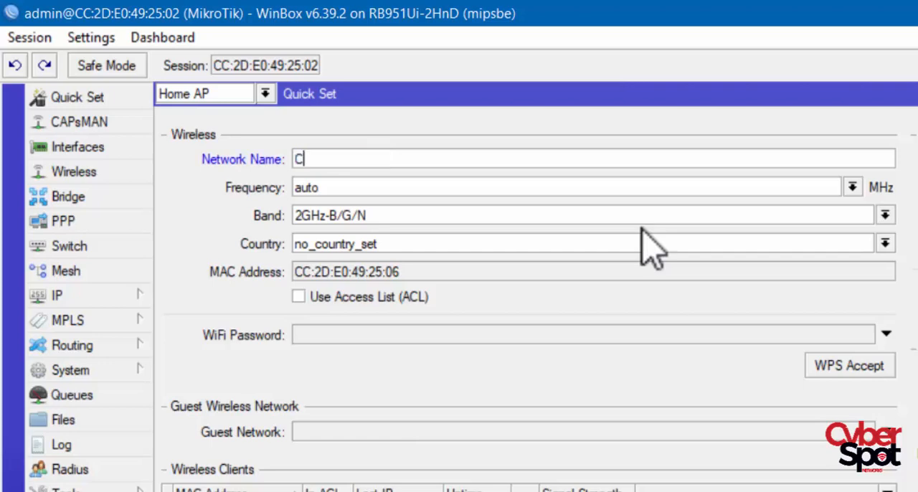
type("yberSpot ")
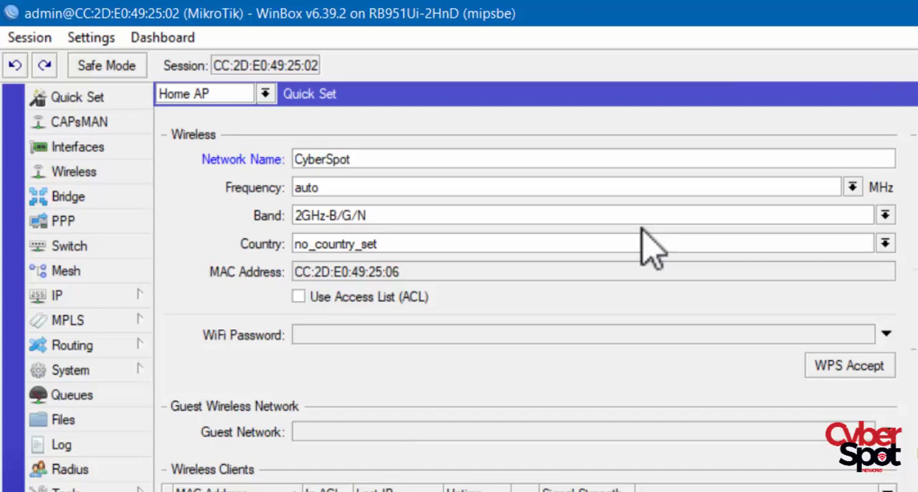
type("HOME")
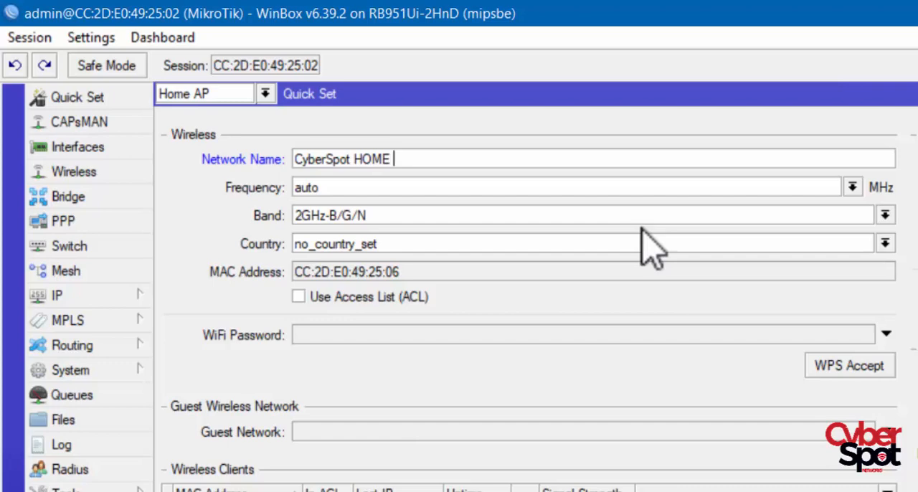
key("BackSpace")
type("RB951")
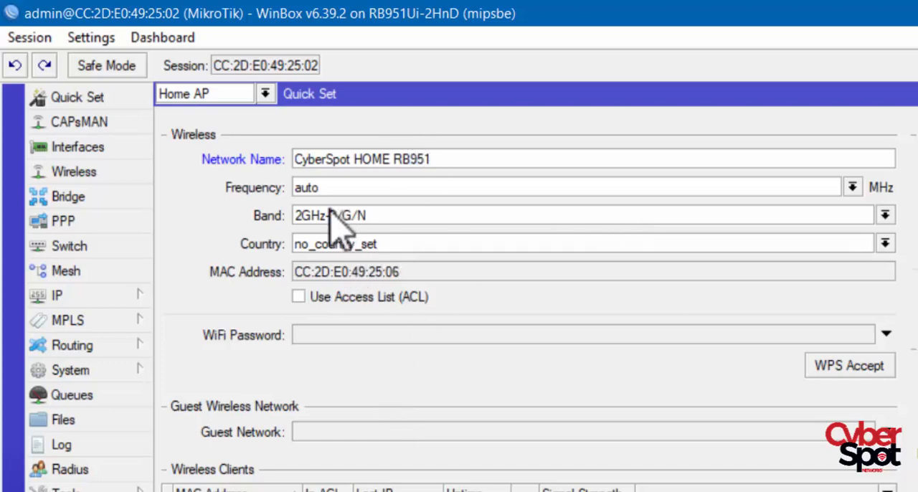
- Review the wireless Frequency, Band and Country options, keeping auto, 2GHz-B/G/N and no_country_set
left_click(317, 186)
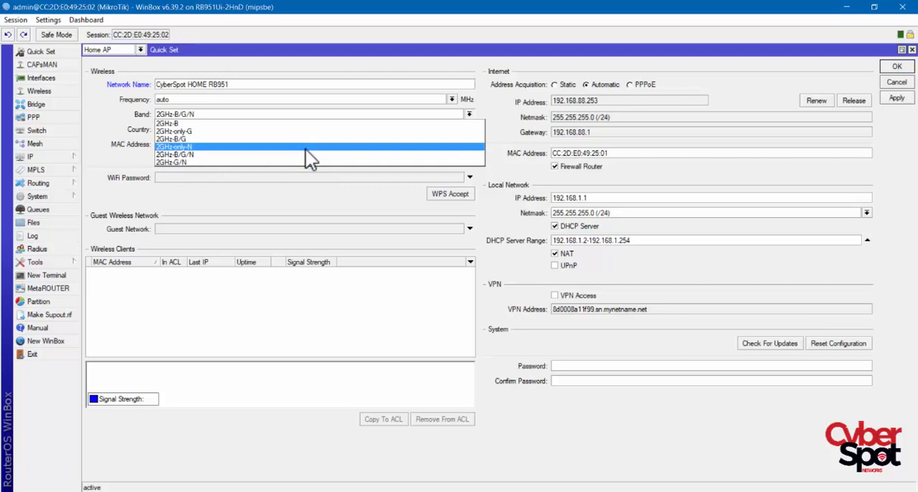
left_click(251, 154)
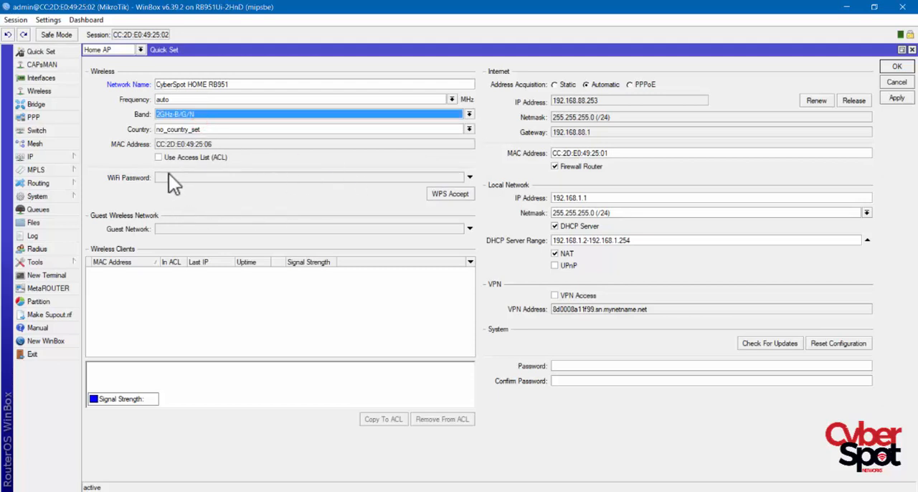
left_click(199, 133)
scroll(211, 222, "down", 10)
scroll(208, 226, "up", 10)
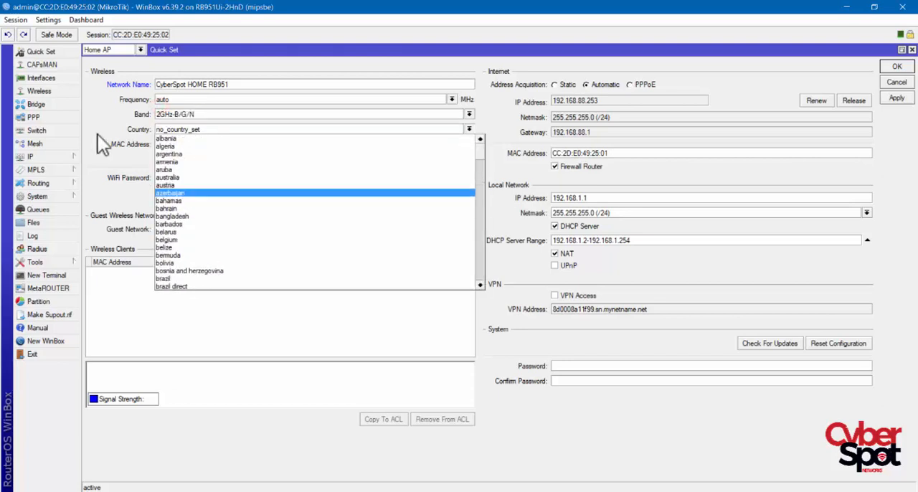
left_click(80, 109)
left_click(150, 297)
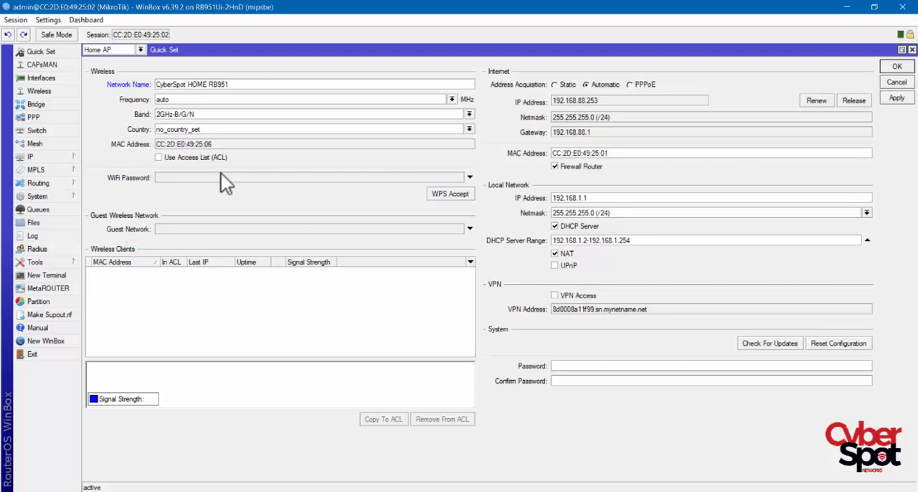
- Enter the WiFi Password for the wireless network, then apply the configuration and close Quick Set
left_click(176, 178)
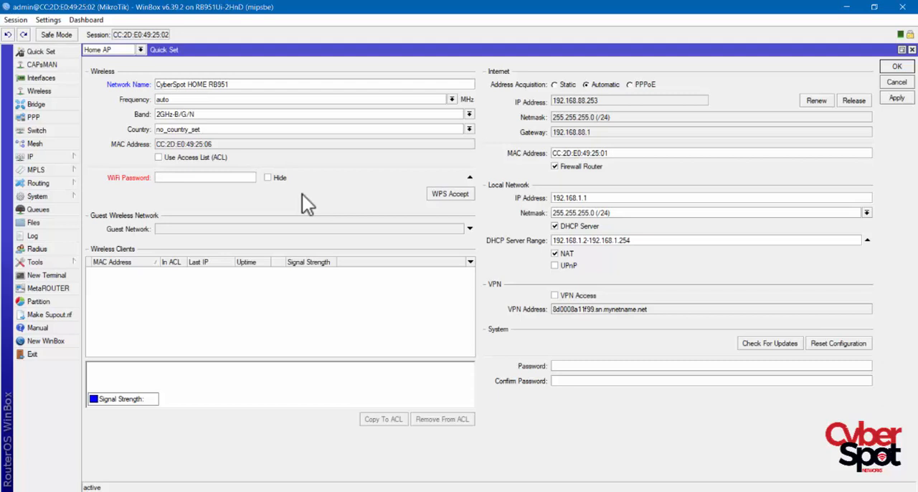
type("12345678")
left_click(258, 157)
left_click(896, 100)
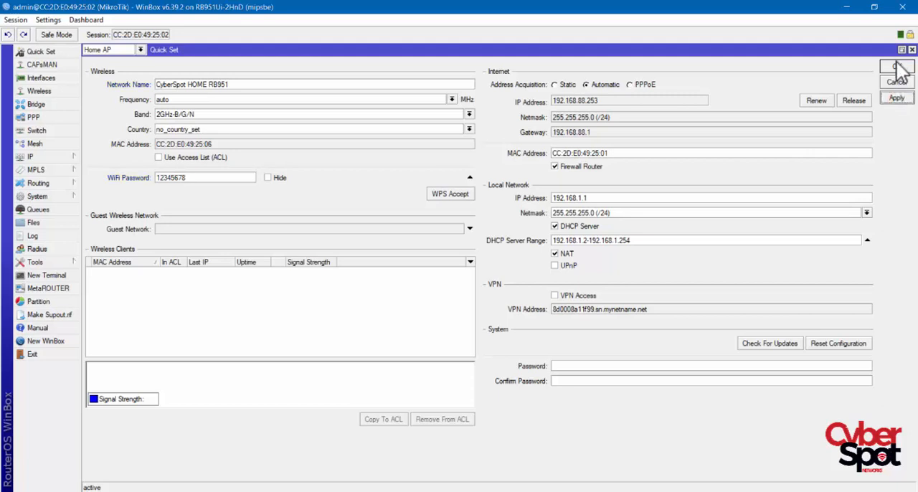
left_click(896, 66)
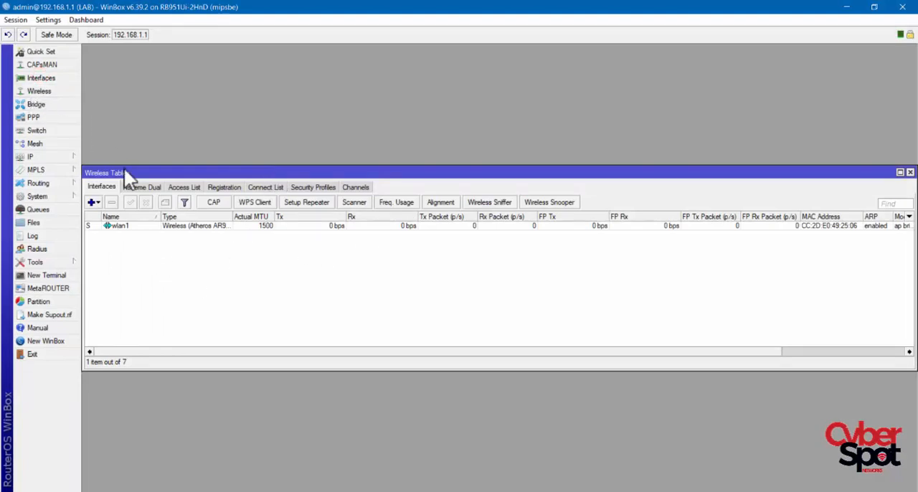
- Look at the general settings of the wlan1 wireless interface and cancel without changing them
double_click(127, 226)
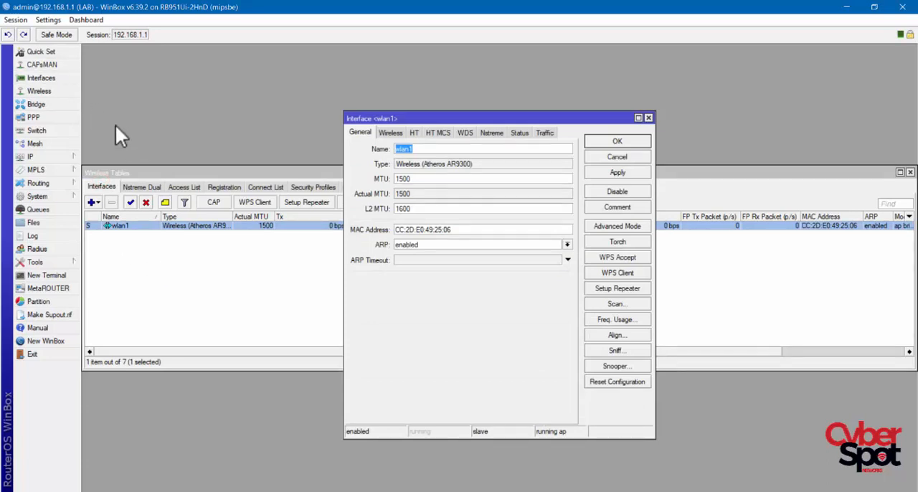
left_click(43, 53)
left_click(614, 158)
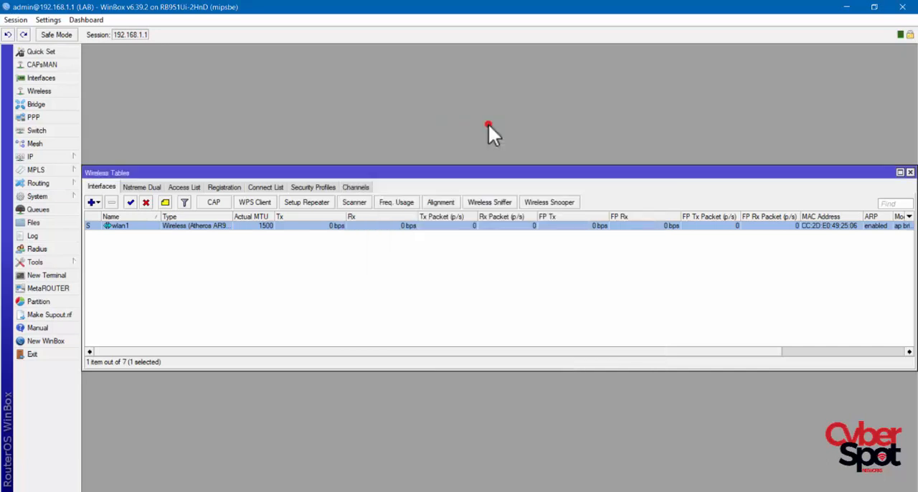
- Disable WPA PSK authentication in the default wireless security profile, keeping WPA2 PSK, and apply the change
left_click(305, 187)
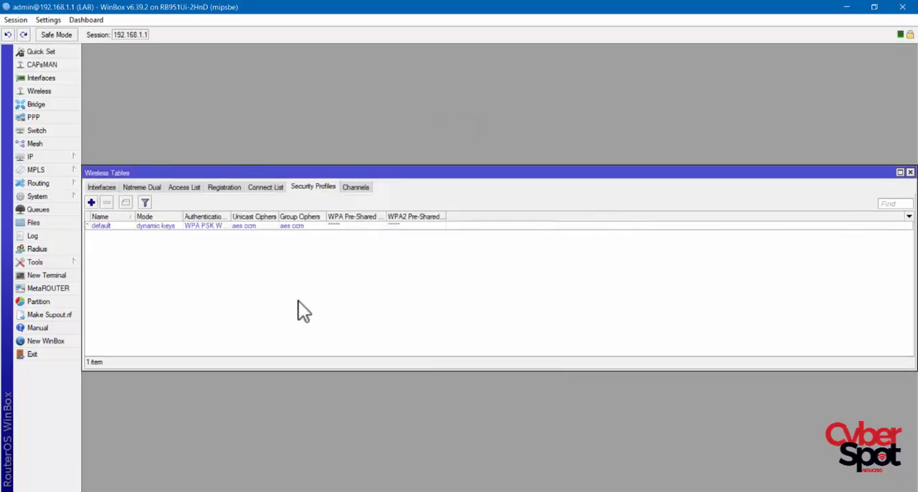
double_click(111, 226)
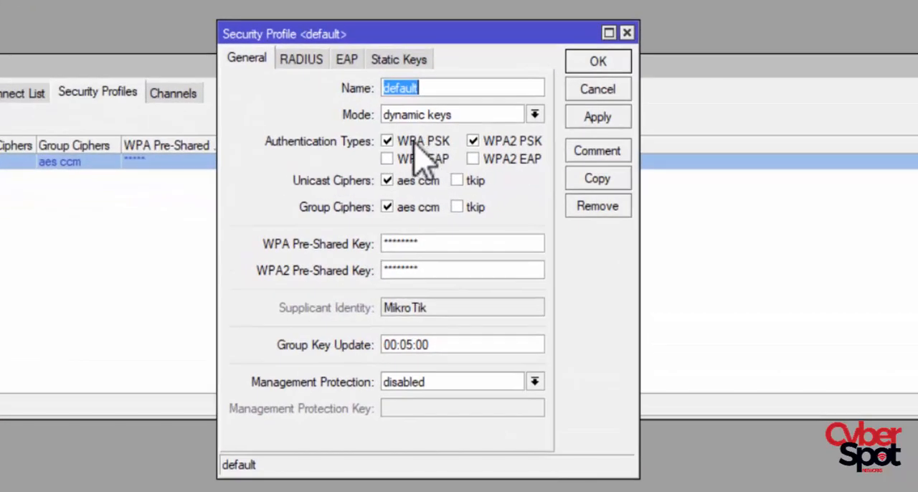
left_click(388, 141)
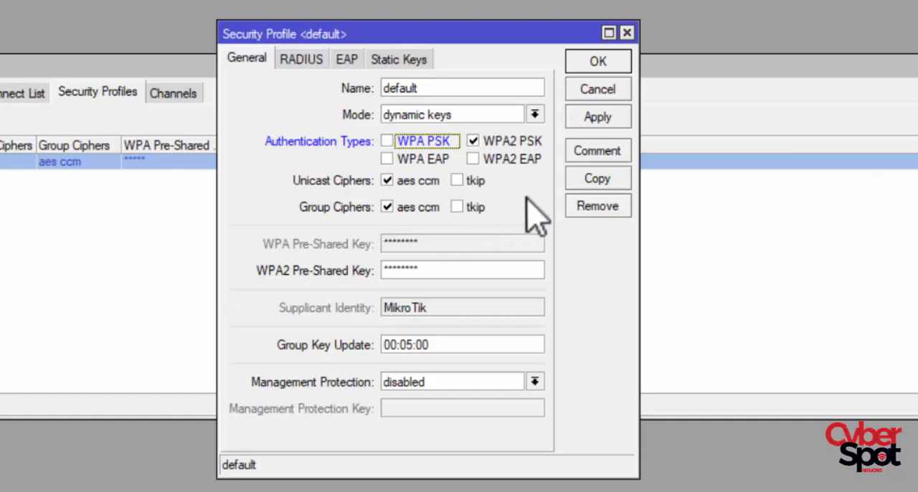
left_click(599, 117)
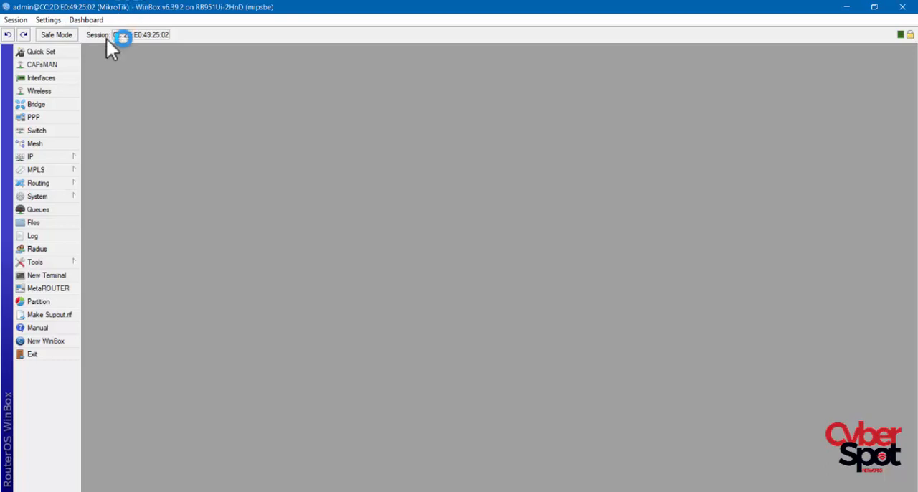
- Rename the router's system identity to LAB, apply the change and close the Identity dialog
left_click(65, 197)
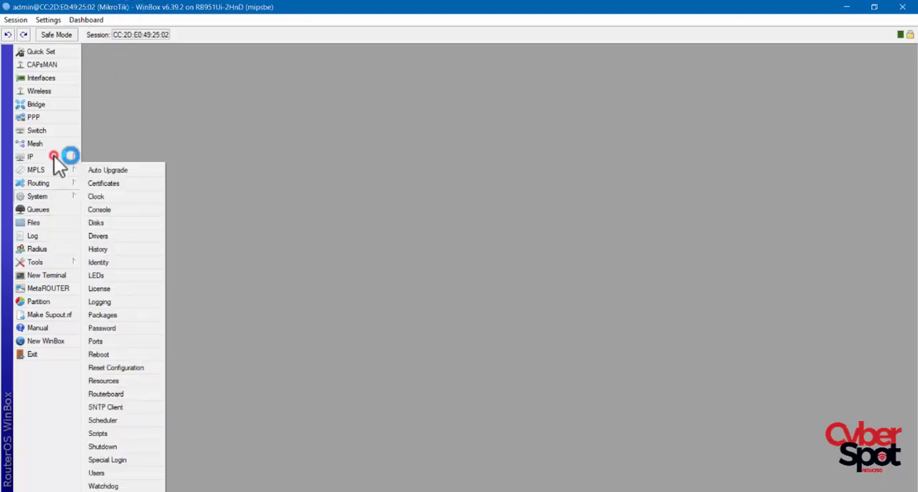
left_click(99, 262)
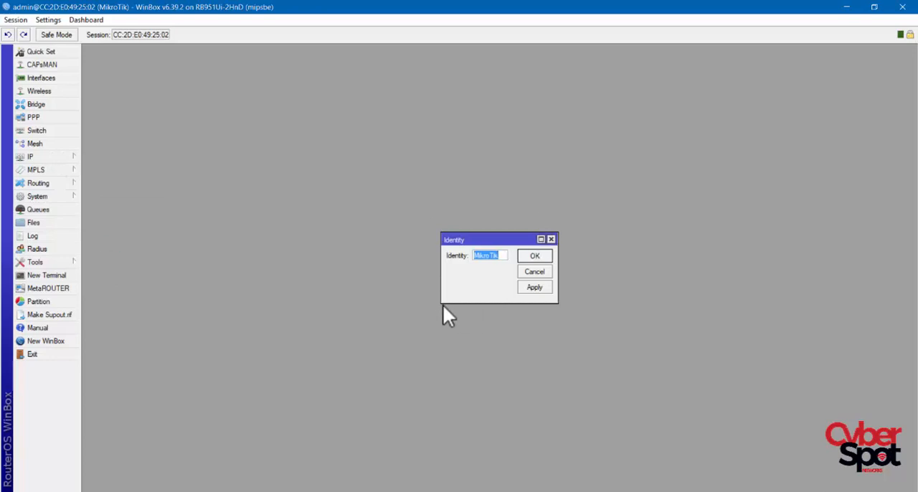
left_click_drag(442, 303, 352, 326)
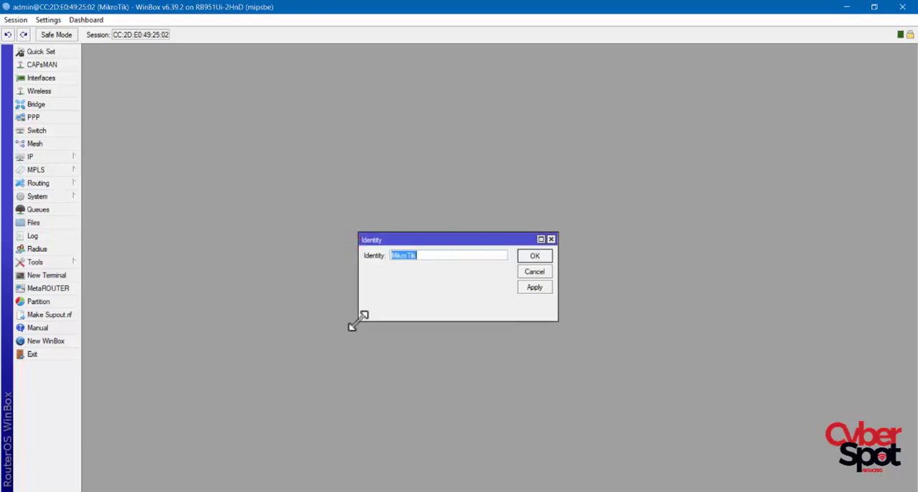
type("LQB")
key("BackSpace")
key("BackSpace")
type("AB")
left_click(537, 287)
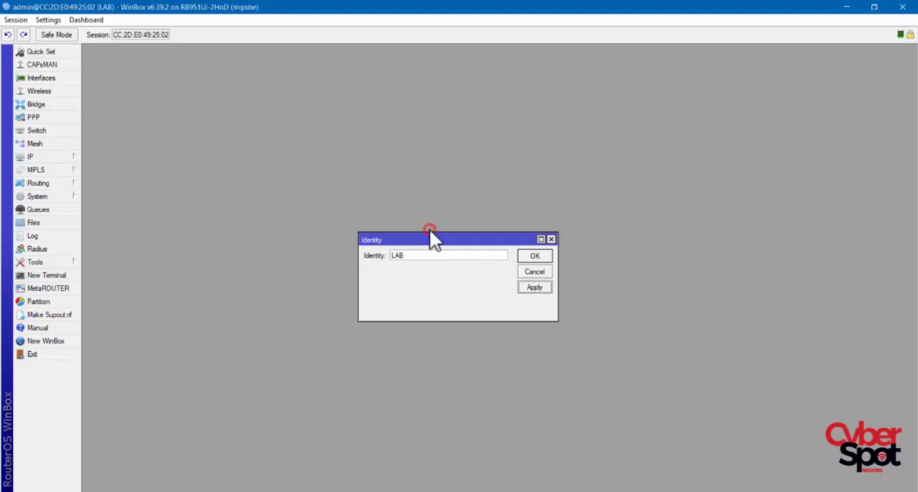
left_click(536, 257)
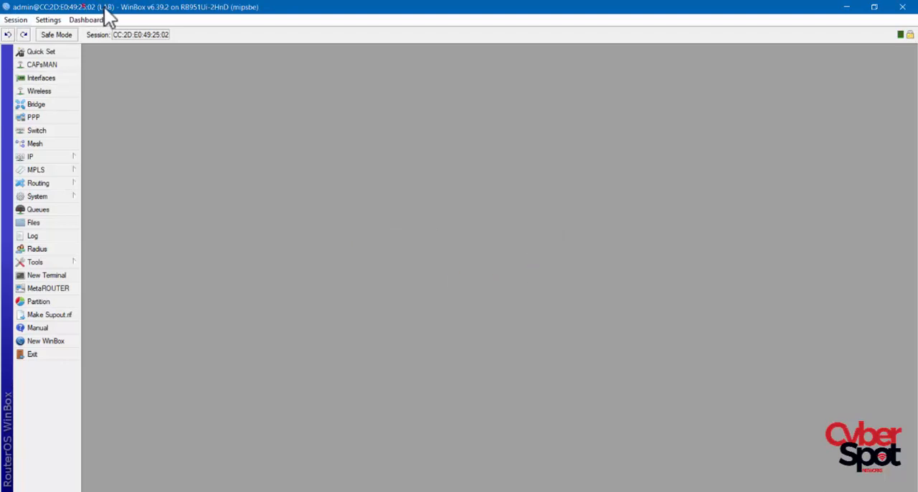
left_click(188, 167)
- Reboot the router, confirm the restart, and try to reconnect to its MAC address session
left_click(64, 198)
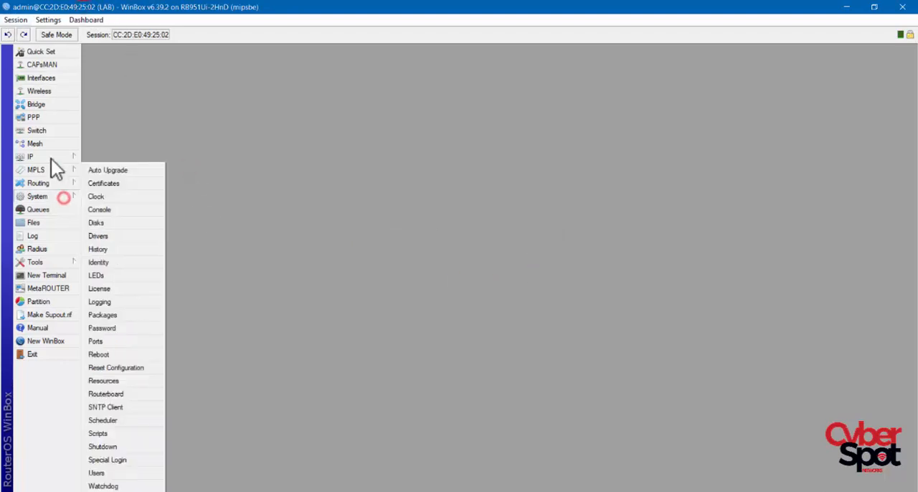
left_click(99, 355)
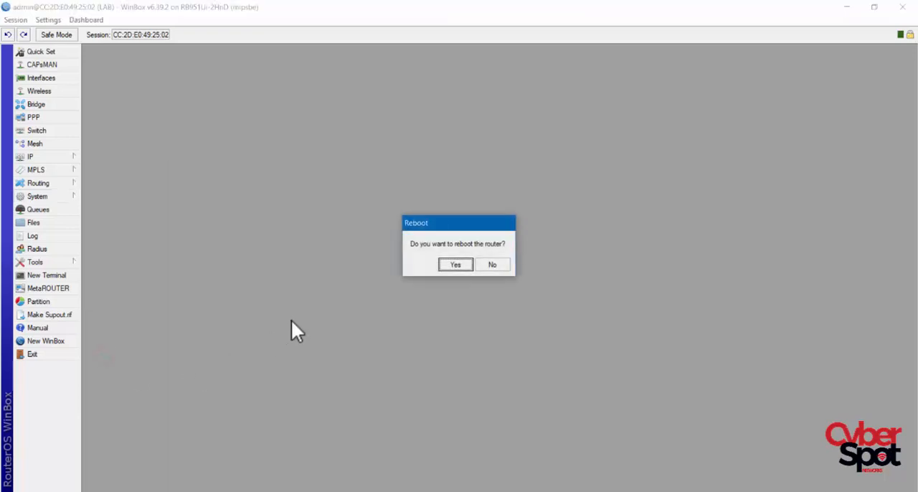
left_click(456, 264)
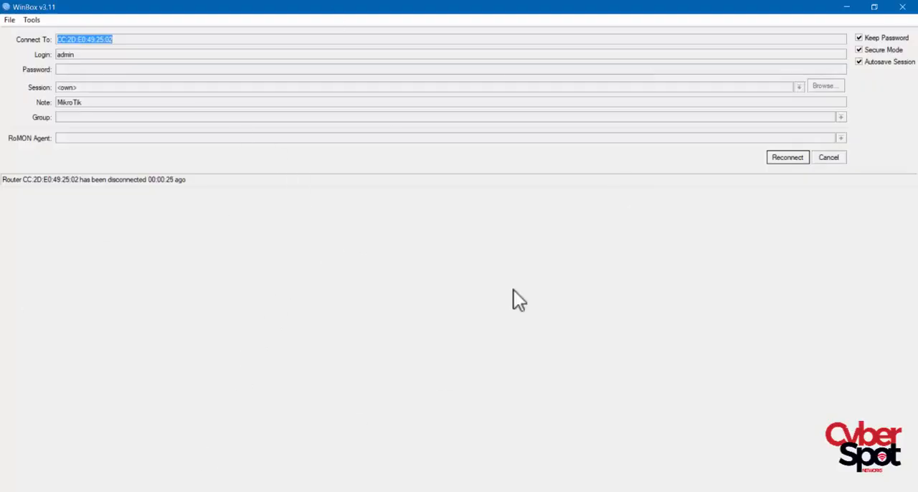
left_click(788, 158)
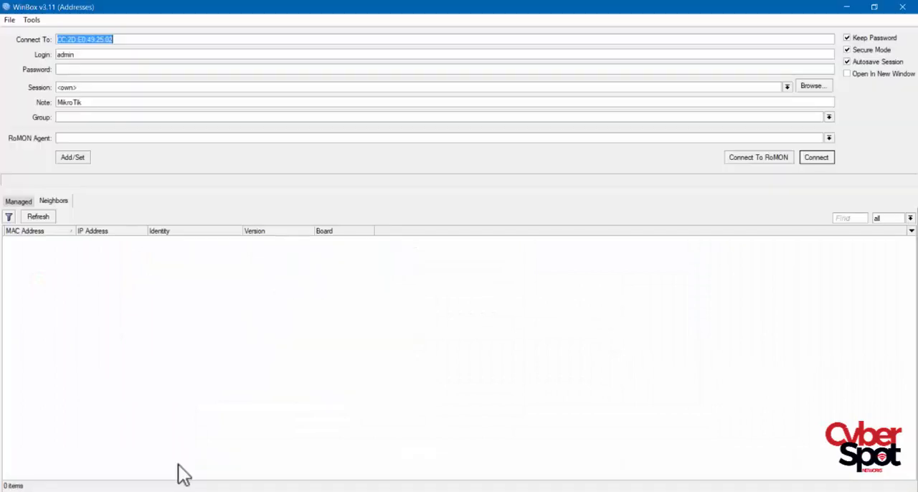
- Refresh the WinBox neighbor list and select the LAB router by its IP address 192.168.1.1 as the connection target
left_click(50, 218)
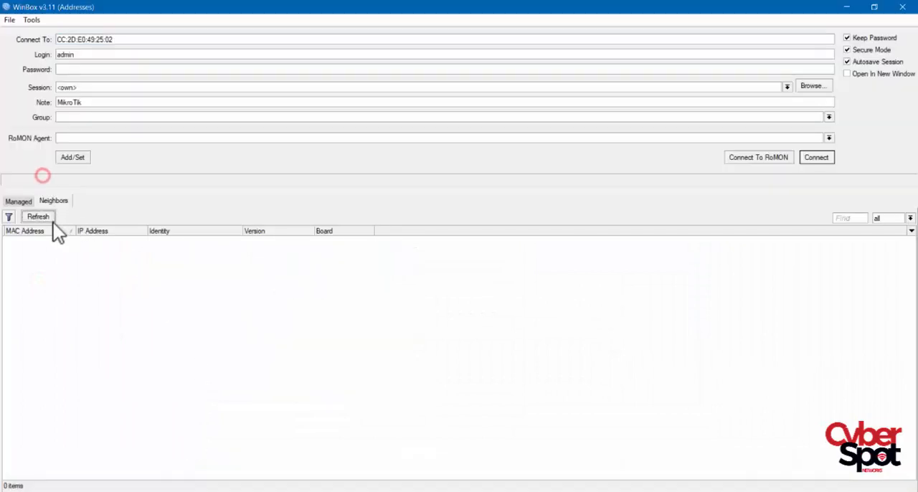
left_click(99, 241)
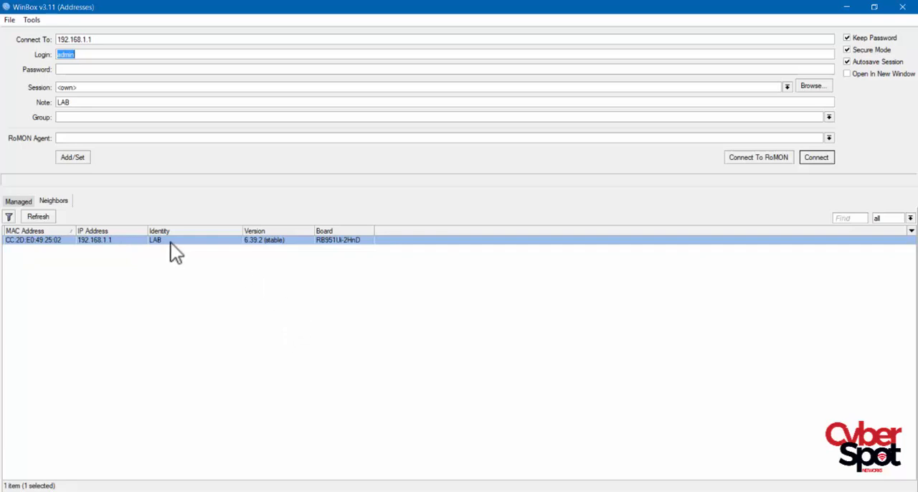
left_click(100, 243)
left_click(55, 241)
left_click(97, 239)
- Connect to the router at 192.168.1.1 with the admin login and a blank password, and maximize the session window
double_click(65, 55)
left_click_drag(65, 57, 70, 64)
left_click(72, 57)
left_click(73, 59)
left_click(74, 67)
double_click(76, 58)
left_click(83, 68)
left_click(816, 157)
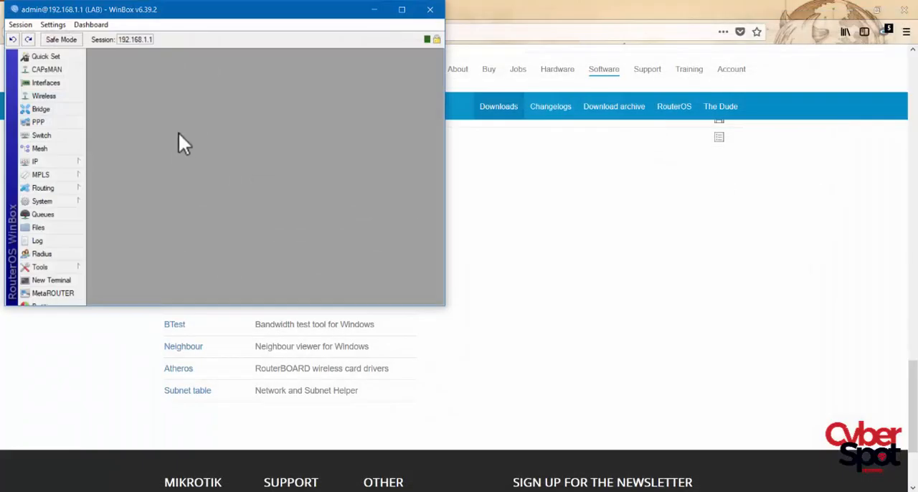
left_click(401, 10)
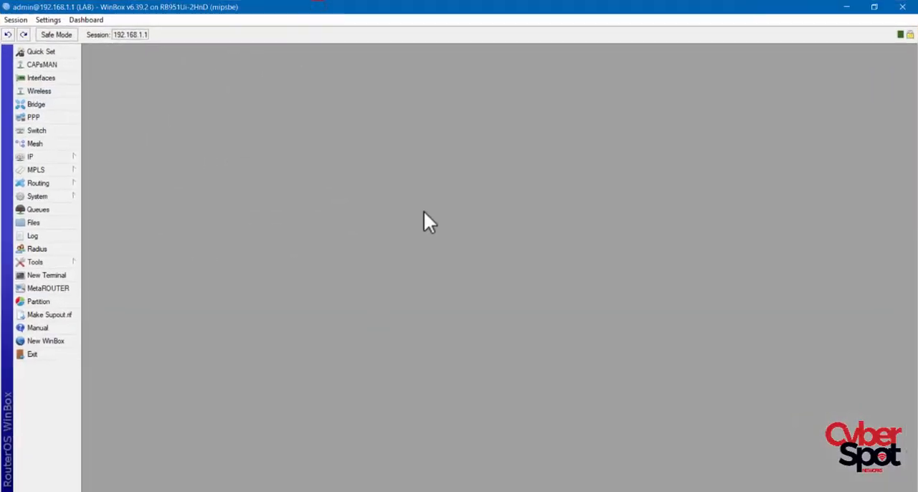
- Switch to Firefox and test Internet access by loading google.com and yahoo.fr in a new tab
left_click(292, 491)
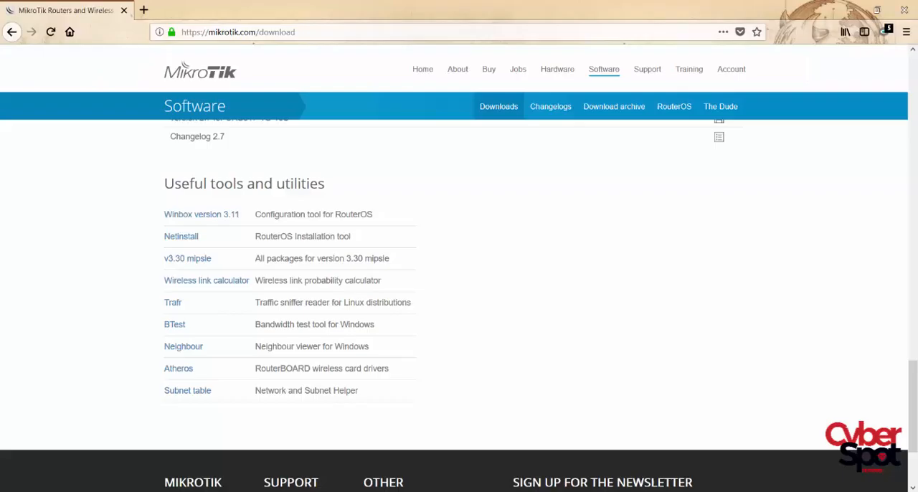
left_click(143, 12)
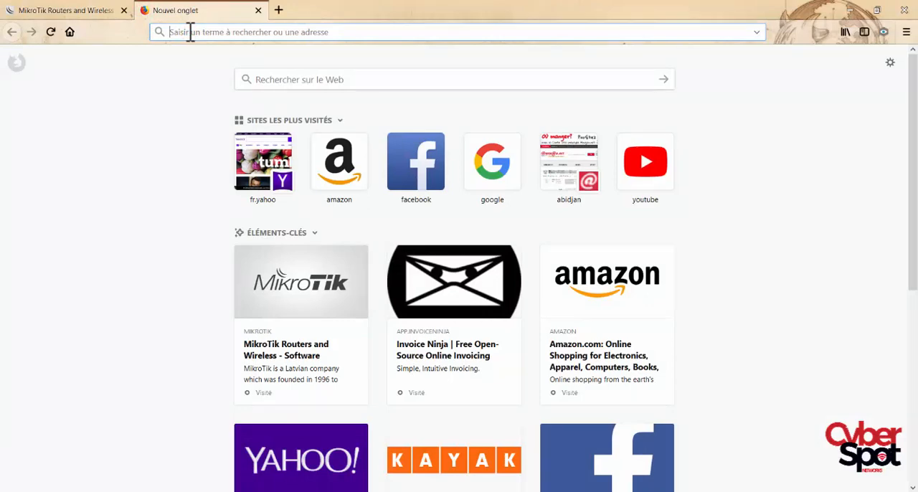
type("goo")
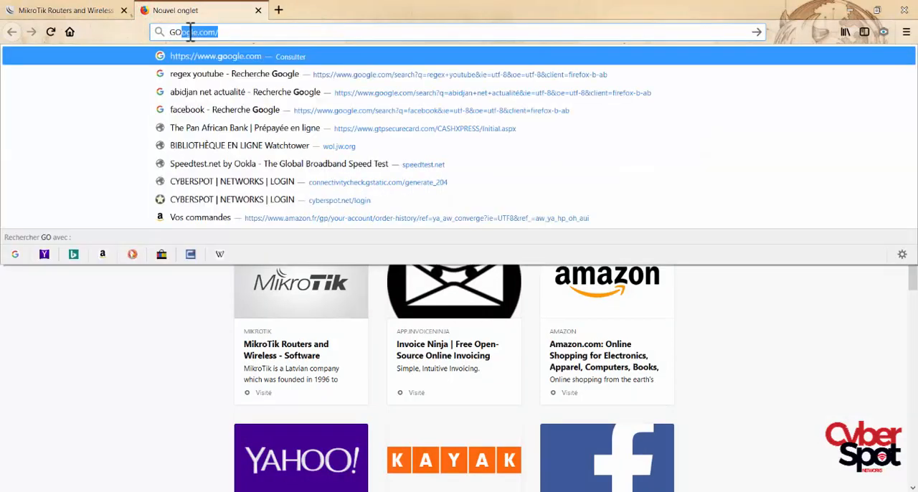
key("Return")
left_click(190, 32)
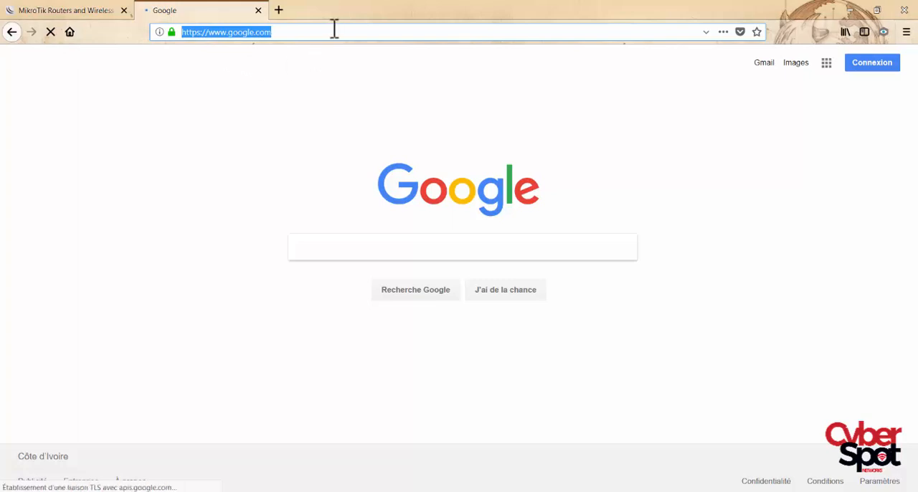
type("YA")
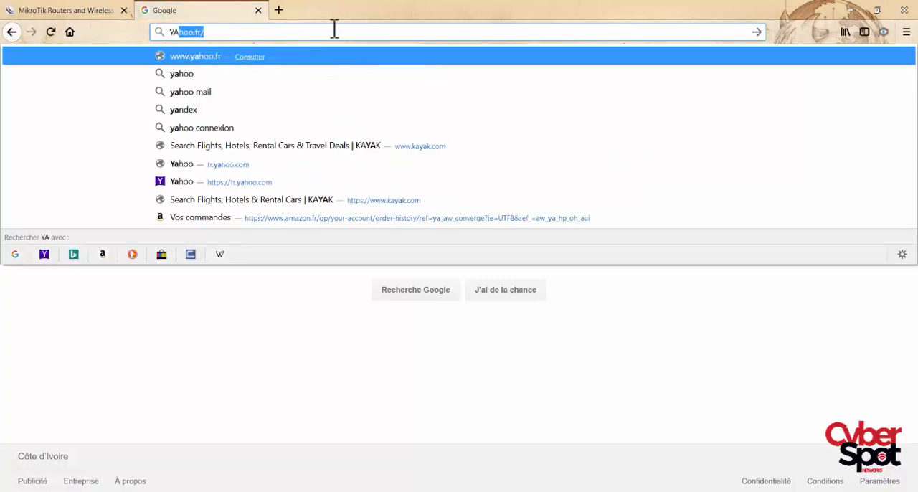
key("Return")
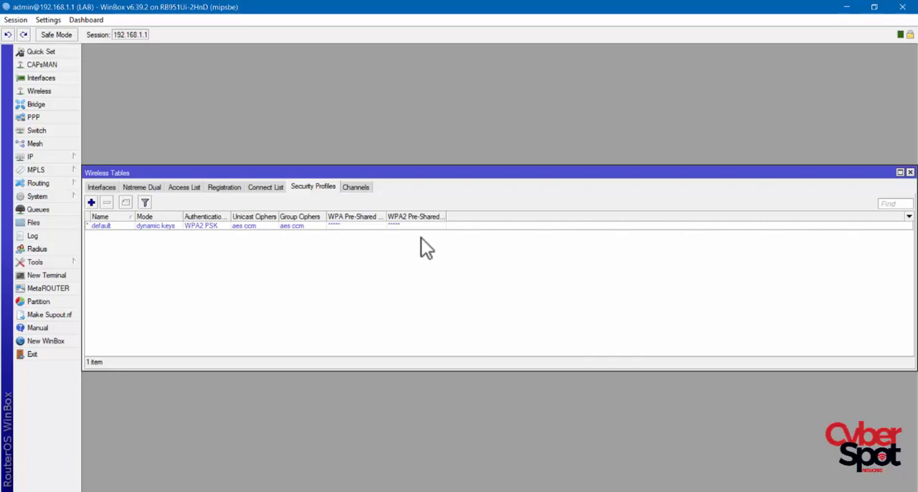
- Turn off Hide Passwords while the default wireless security profile is open, and add Uptime to the WinBox dashboard
double_click(342, 227)
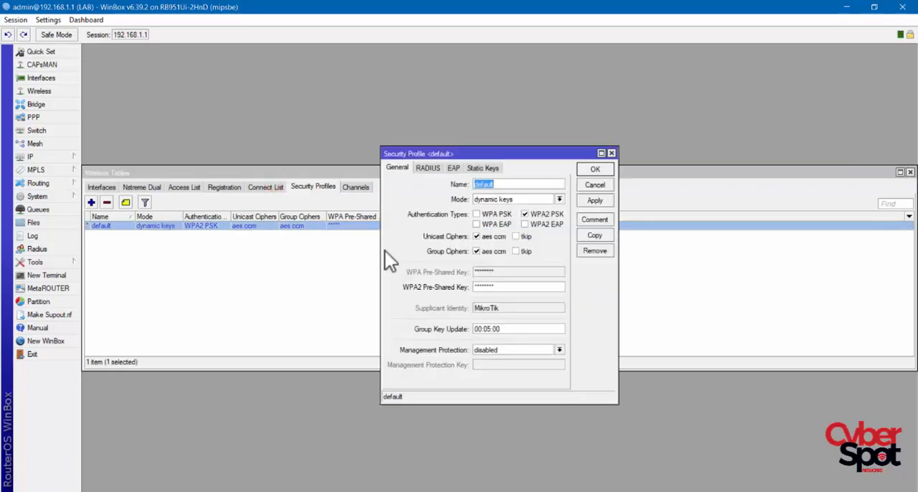
left_click(42, 20)
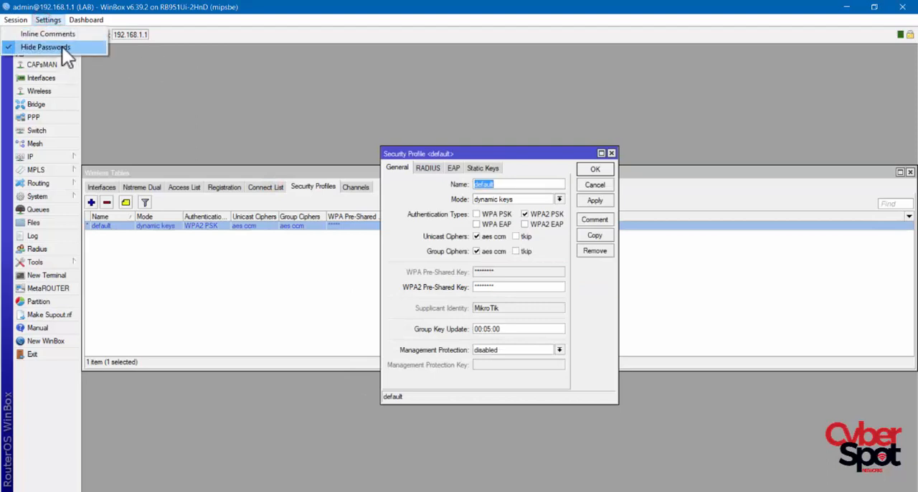
left_click(61, 46)
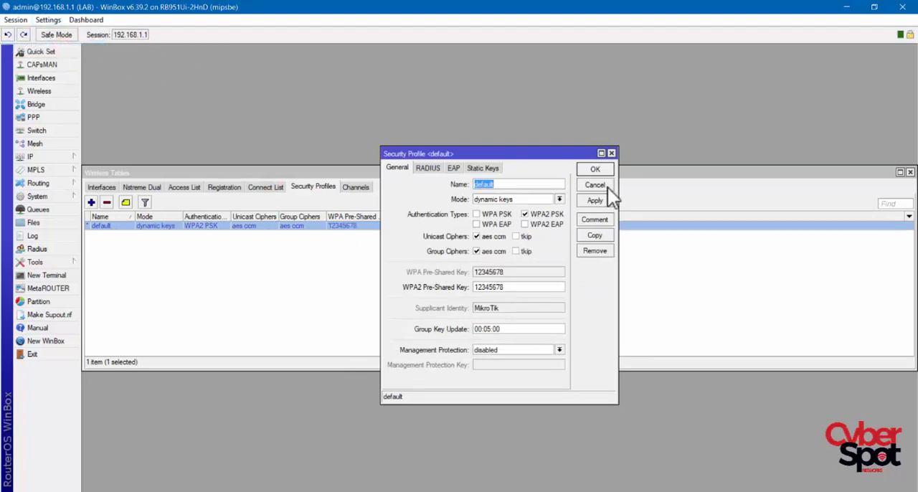
left_click(595, 171)
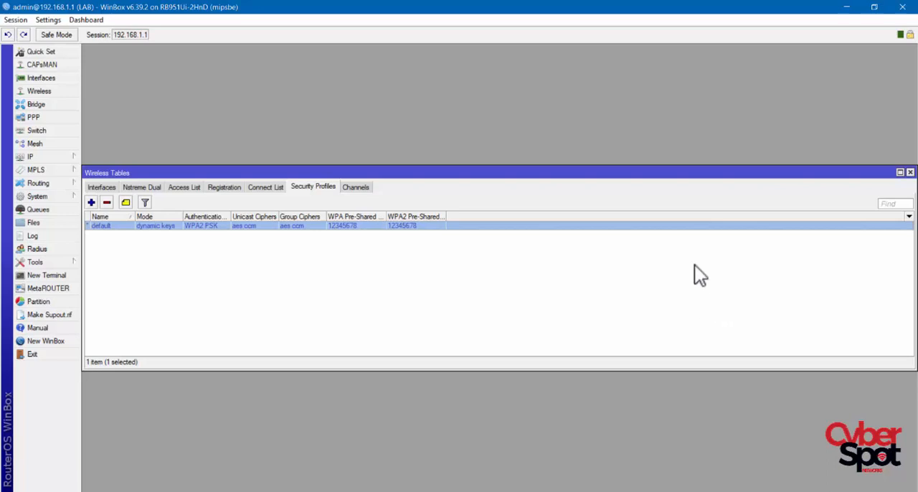
right_click(738, 39)
left_click(766, 105)
- Turn on the computer's Wi-Fi and connect to the CyberSpot HOME RB951 network, entering its network security key
left_click(789, 491)
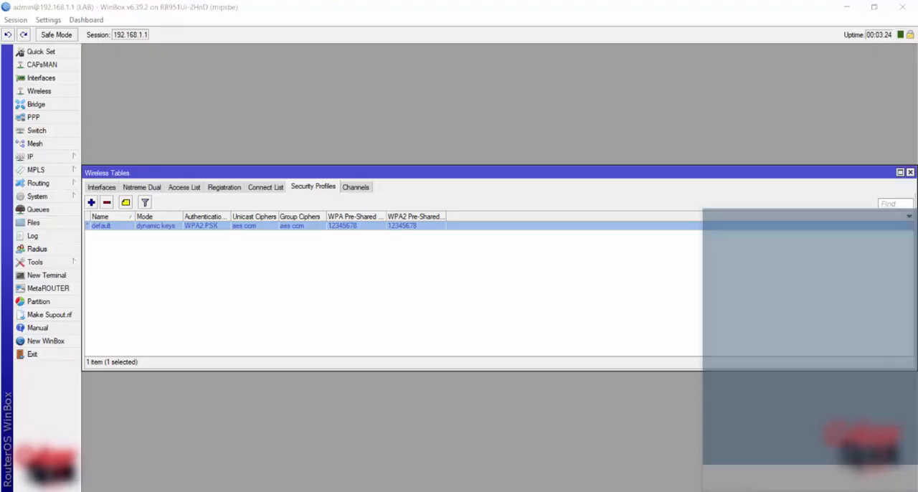
left_click(717, 466)
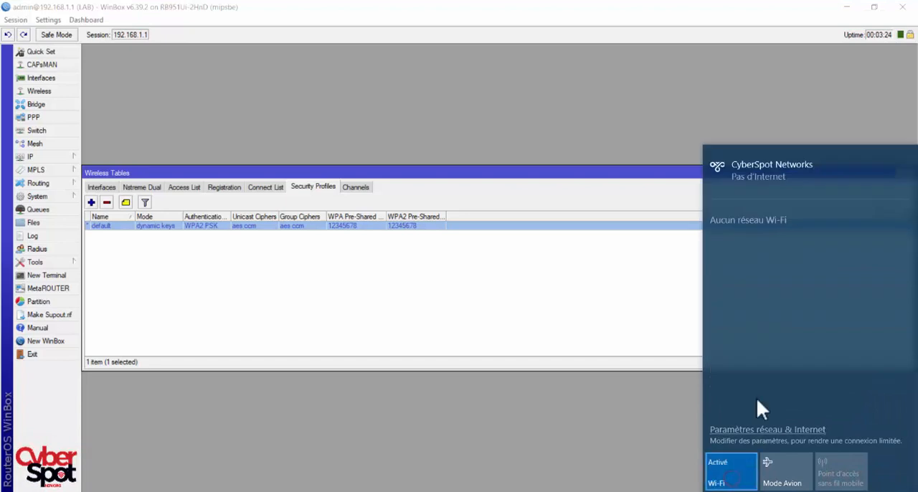
left_click(789, 266)
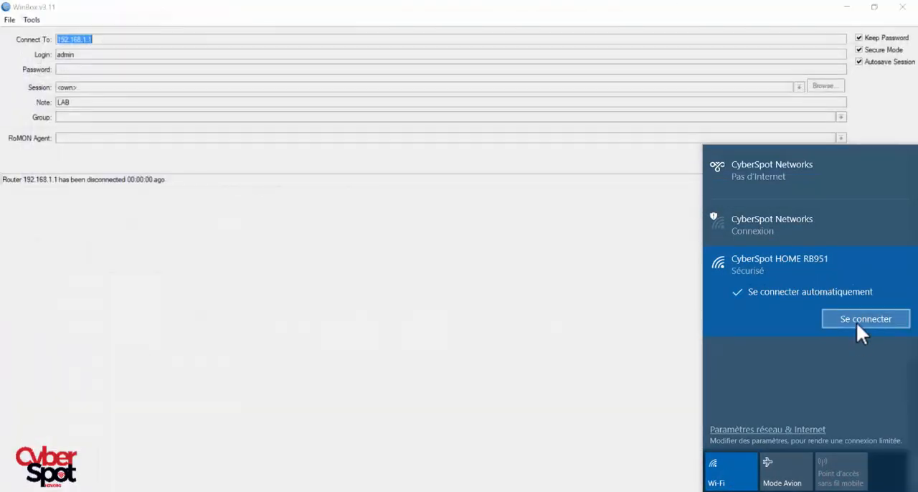
left_click(857, 323)
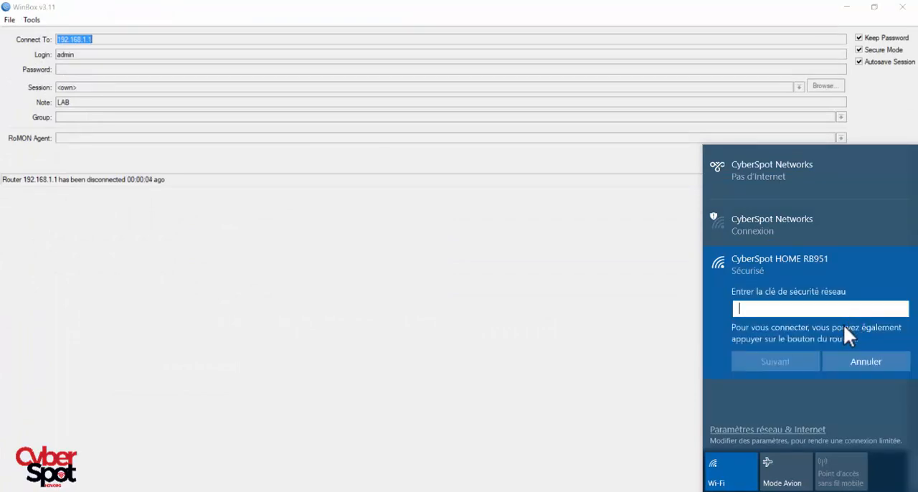
type("********")
left_click(901, 309)
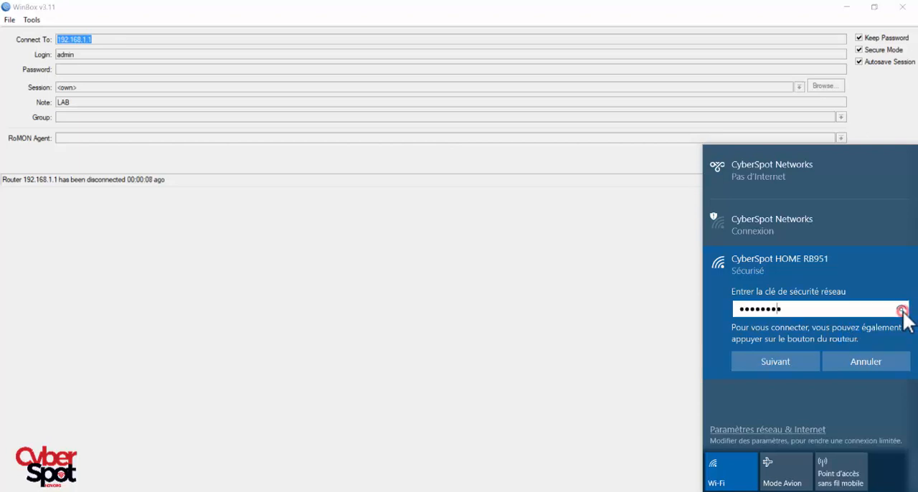
left_click(787, 363)
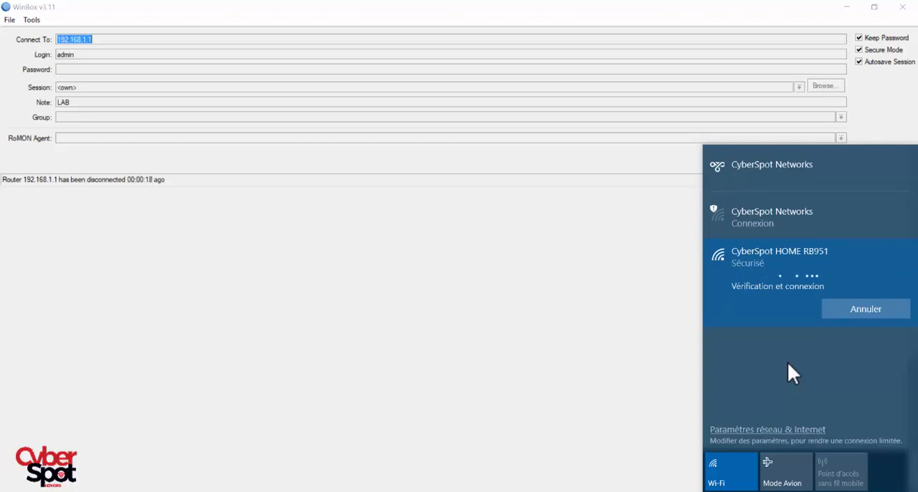
left_click(500, 348)
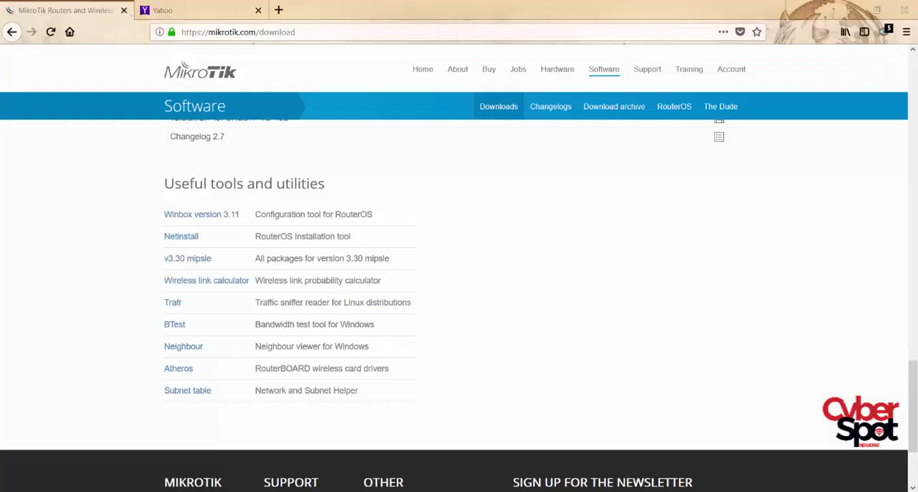
- Test Internet access over Wi-Fi by loading youtube.com in Firefox's Yahoo tab
left_click(207, 10)
left_click(260, 33)
type("you")
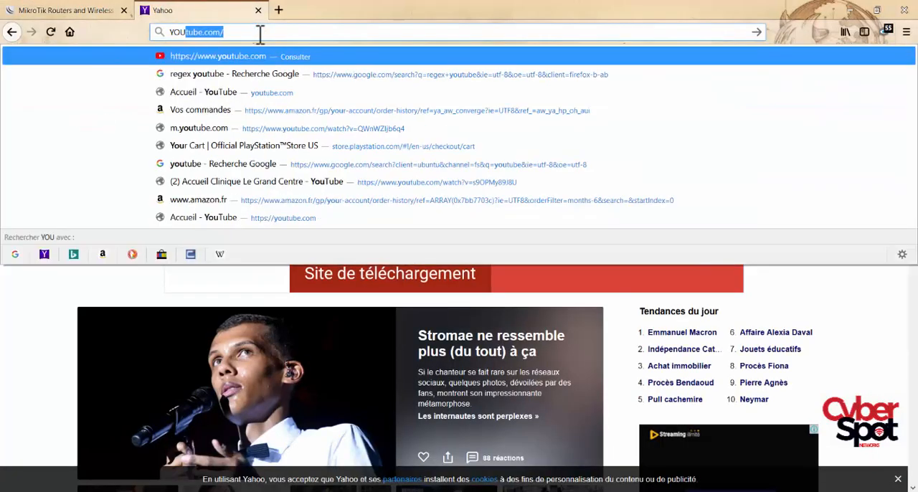
key("Return")
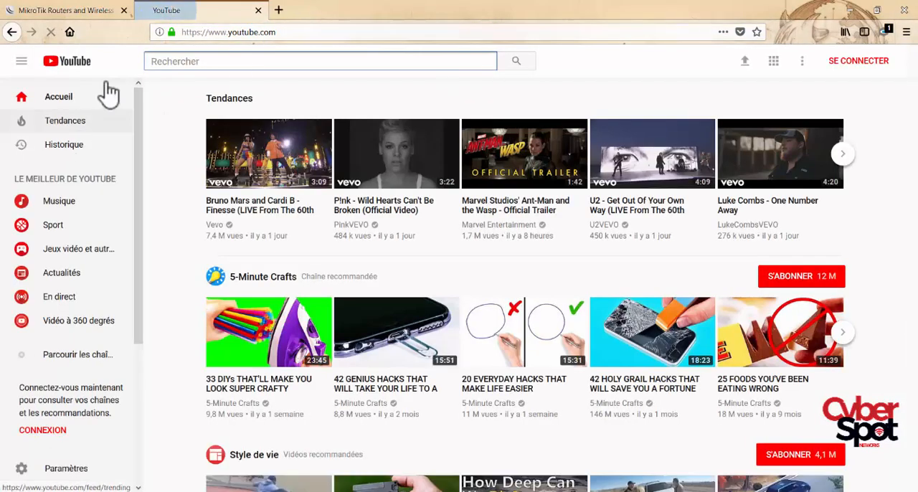
left_click(81, 11)
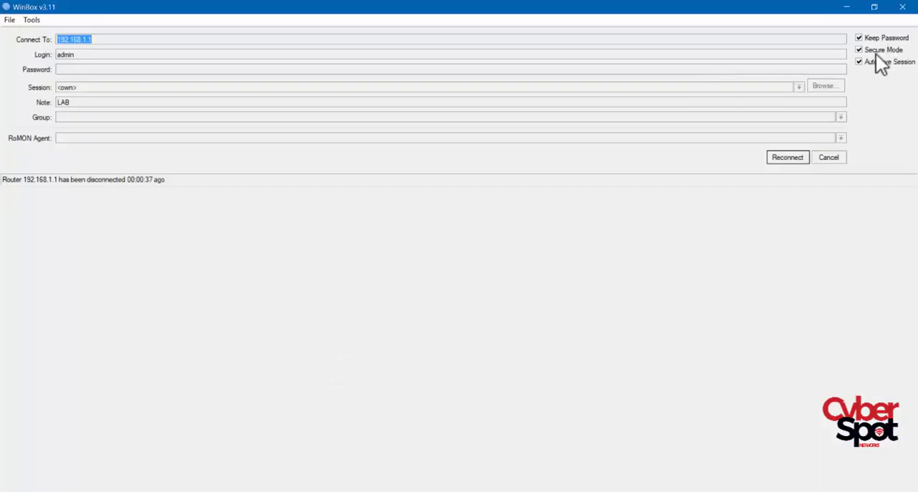
- Switch back to WinBox, reconnect to the router at 192.168.1.1 and close the Wireless Tables window
left_click(788, 158)
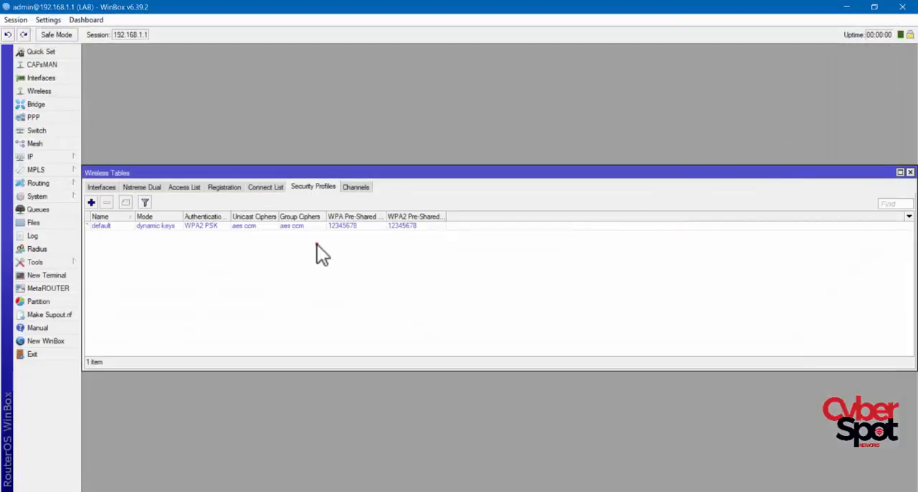
left_click(316, 244)
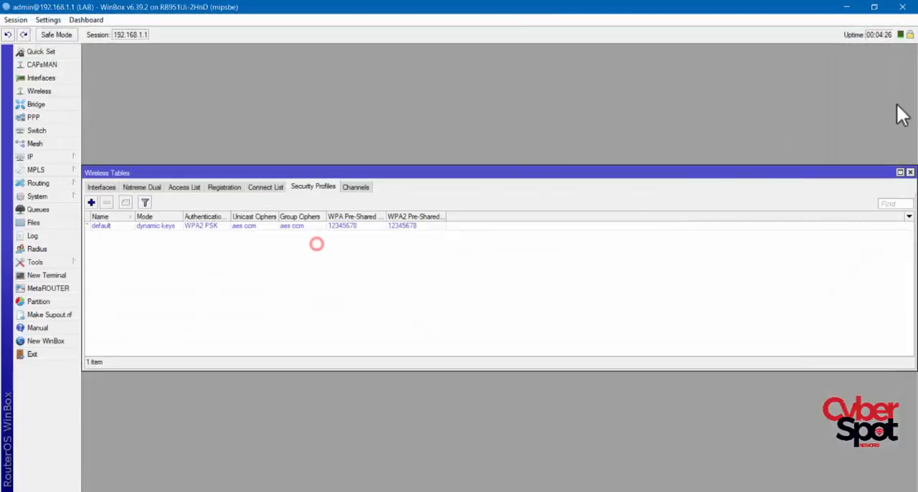
left_click(910, 173)
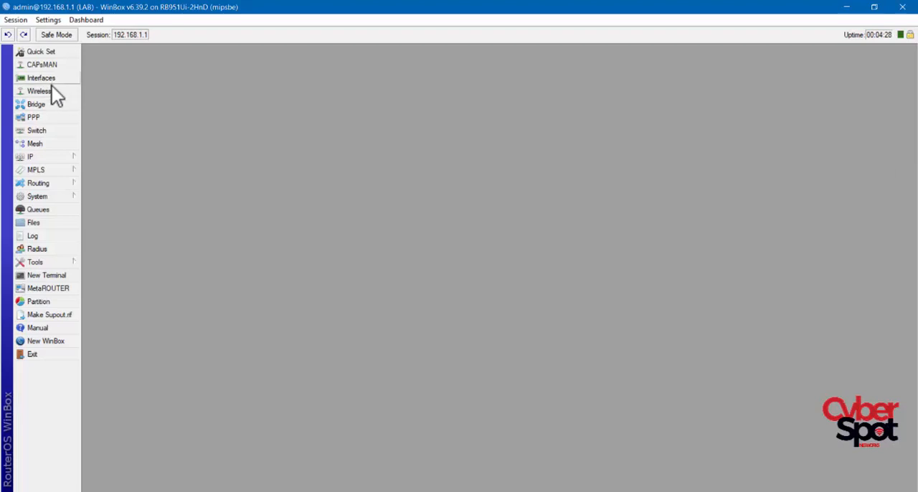